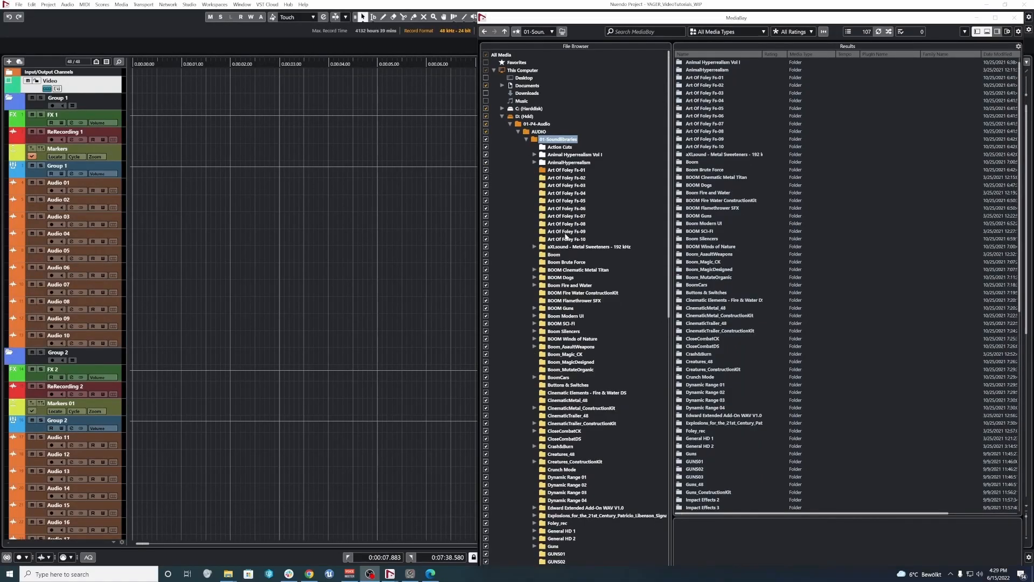
# Search the sound library for "explosion" and preview several of the matching recordings
pyautogui.click(649, 32)
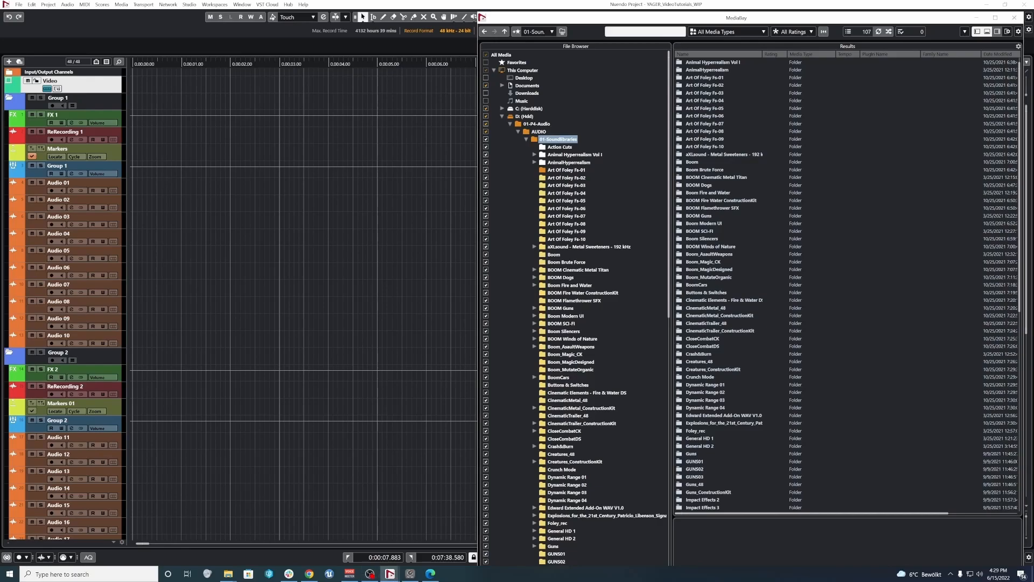
pyautogui.write('explosion')
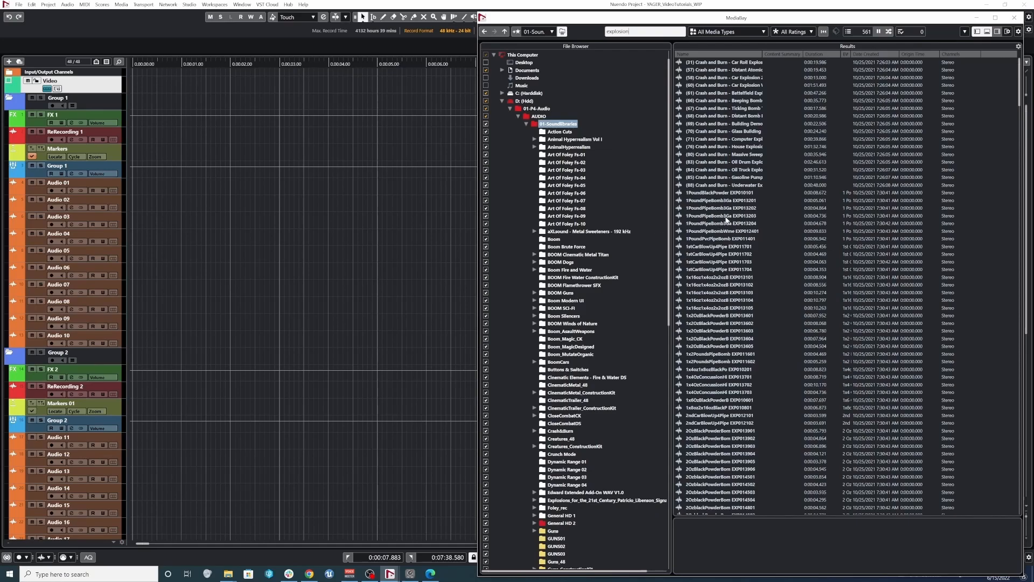
pyautogui.click(726, 247)
pyautogui.press('Down')
pyautogui.press('Down')
pyautogui.press('Down')
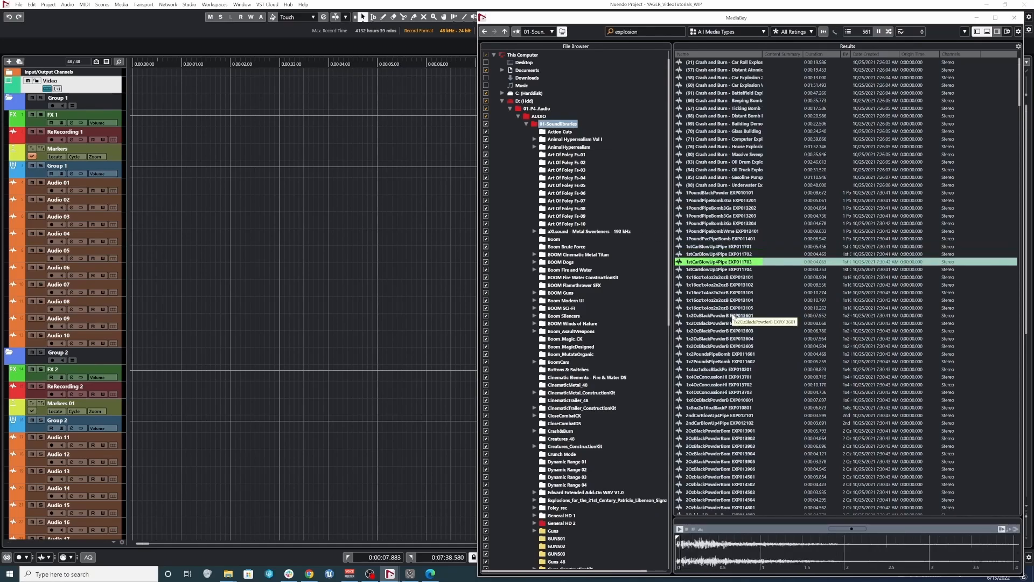
pyautogui.click(717, 278)
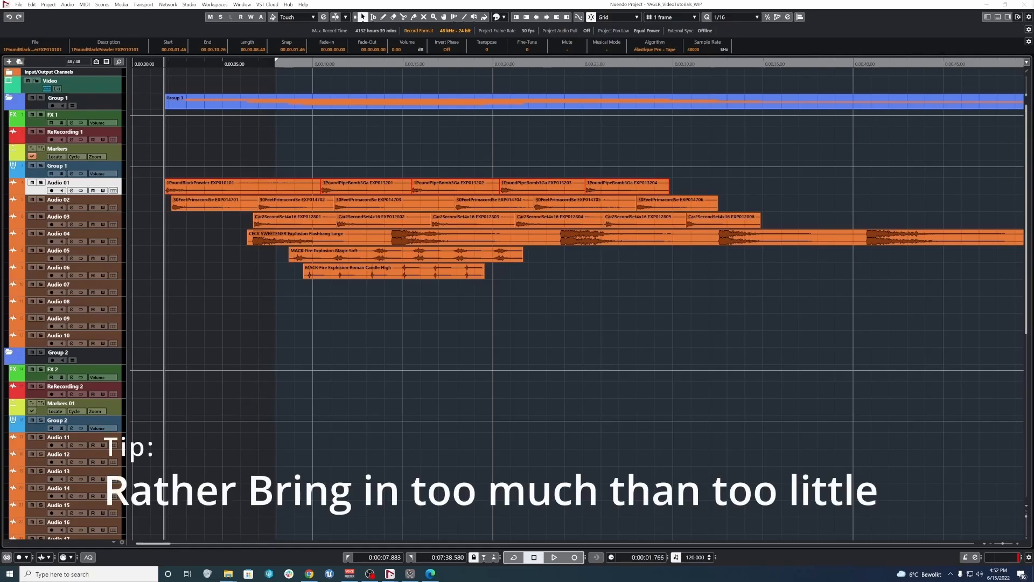
# Insert the ten Sci-Fi_Grenade_01 and Sci-Fi_Grenade_02 explosion files from the media browser together on track Audio 08
pyautogui.press('F5')
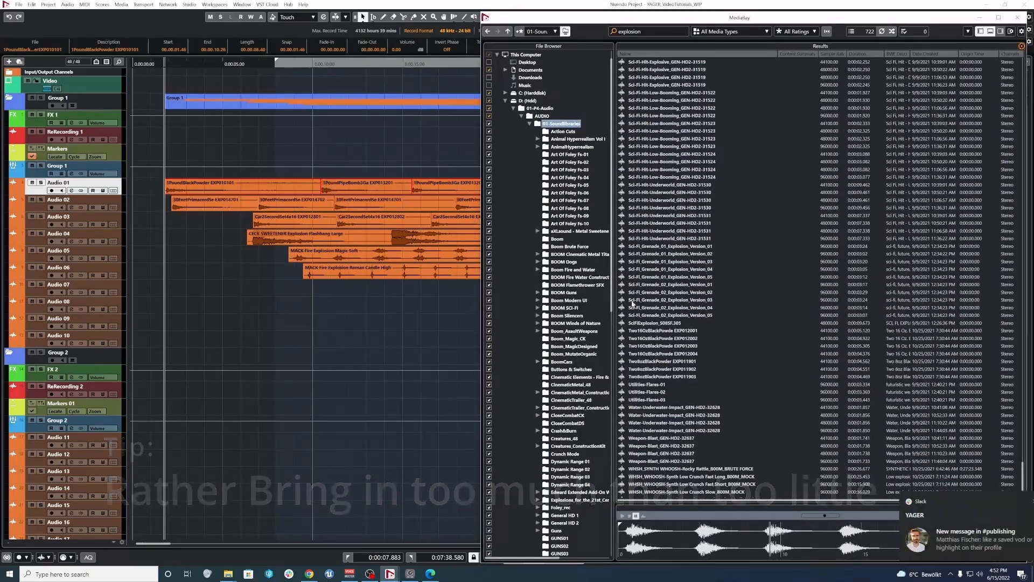
pyautogui.click(689, 247)
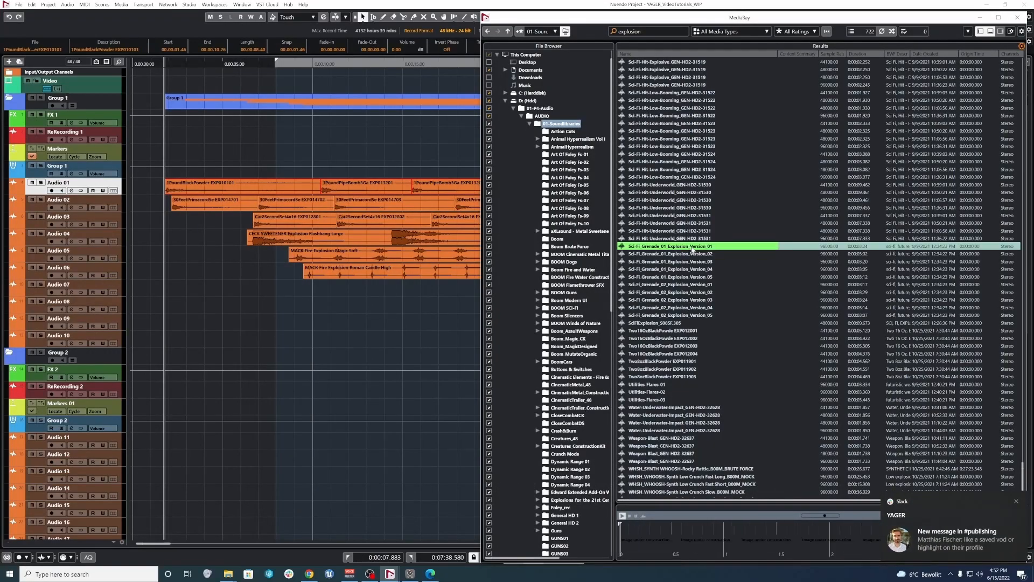
pyautogui.keyDown('shift'); pyautogui.click(713, 316); pyautogui.keyUp('shift')
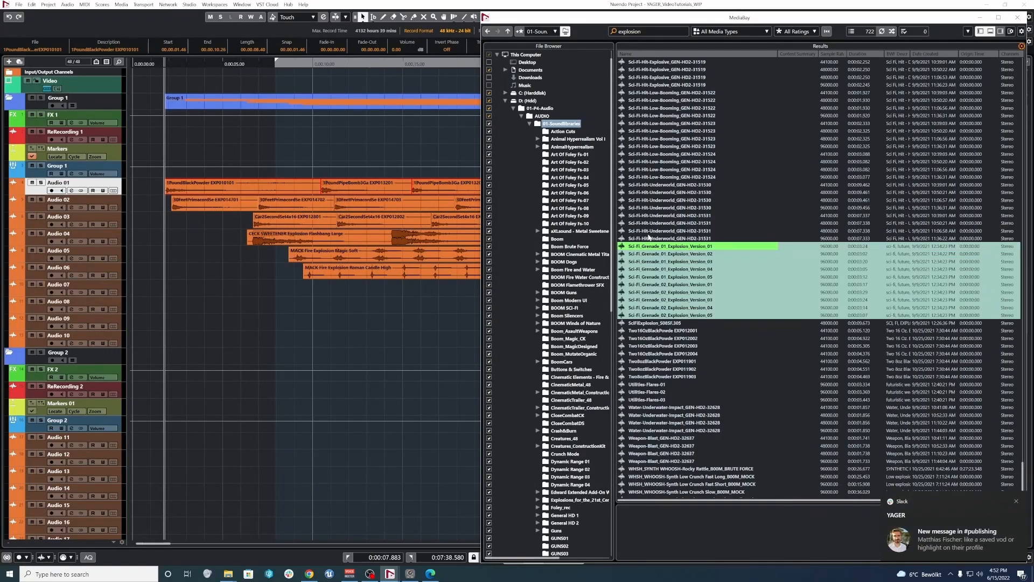
pyautogui.moveTo(692, 250); pyautogui.dragTo(348, 302)
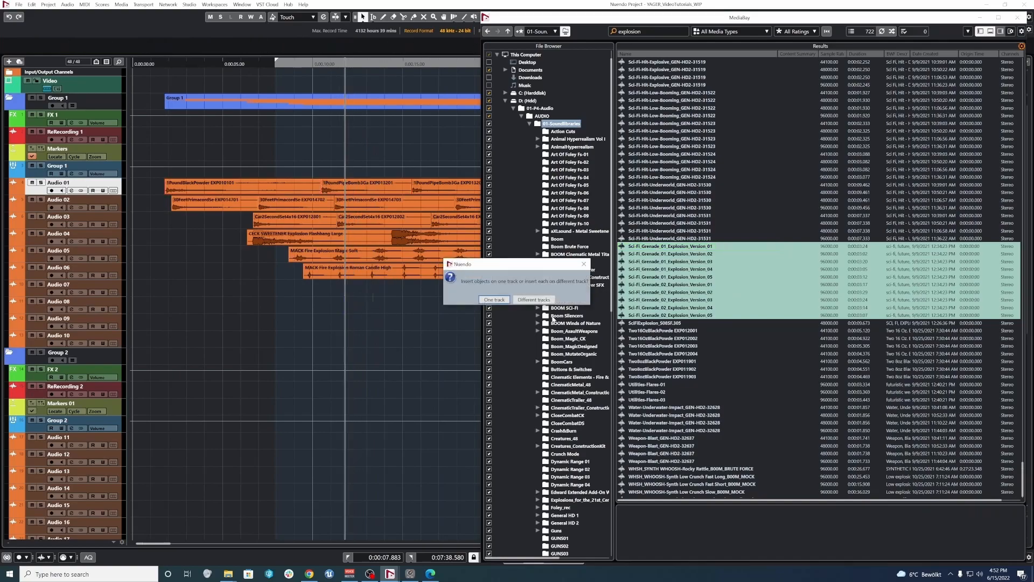
pyautogui.click(495, 300)
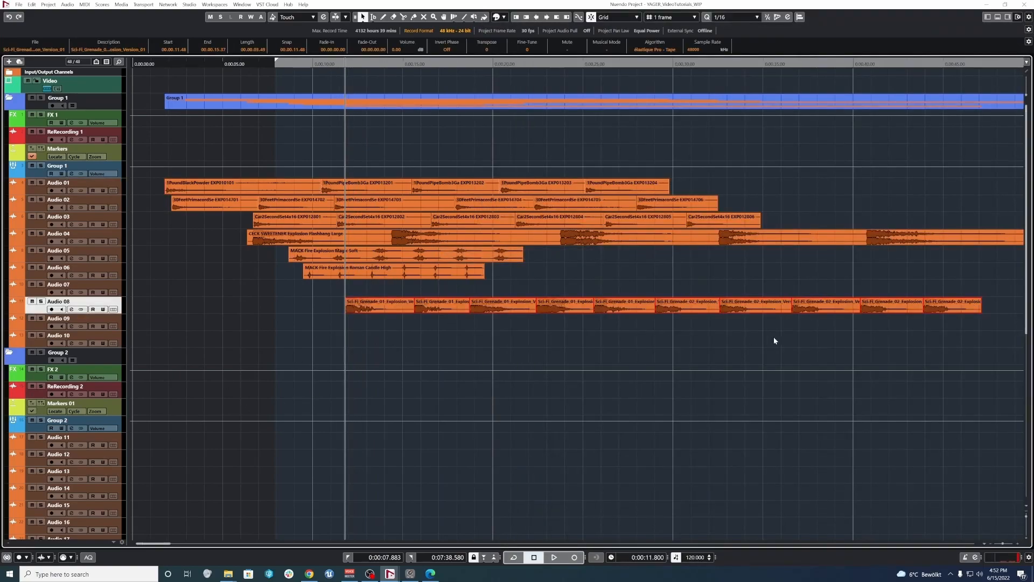
# Delete all the Sci-Fi Grenade explosion clips from track Audio 08
pyautogui.moveTo(289, 300); pyautogui.dragTo(951, 338)
pyautogui.press('Delete')
# Move the whole block of explosion clips on Audio 01 to Audio 06 along the timeline so it starts at about 28.7 seconds
pyautogui.moveTo(714, 183); pyautogui.dragTo(171, 188)
pyautogui.press('l')
pyautogui.press('g')
pyautogui.press('g')
pyautogui.moveTo(621, 185); pyautogui.dragTo(162, 273)
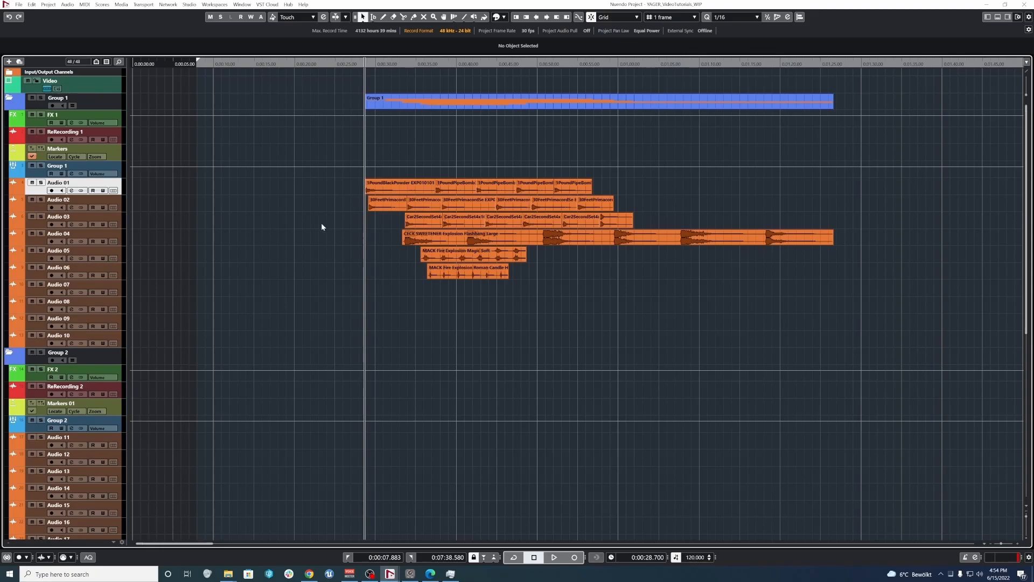
# Move the first clip on each of Audio 01, Audio 02 and Audio 03 ahead of the block, to around 10 seconds
pyautogui.moveTo(380, 187); pyautogui.dragTo(228, 187)
pyautogui.moveTo(379, 207); pyautogui.dragTo(227, 206)
pyautogui.click(368, 221)
pyautogui.moveTo(416, 222); pyautogui.dragTo(228, 222)
# Separate the first explosion on Audio 04, 05 and 06 and place it around 10 seconds, keeping the remaining takes in the source block
pyautogui.click(398, 240)
pyautogui.moveTo(408, 241); pyautogui.dragTo(220, 240)
pyautogui.keyDown('alt'); pyautogui.click(266, 238); pyautogui.keyUp('alt')
pyautogui.moveTo(284, 238); pyautogui.dragTo(491, 237)
pyautogui.moveTo(424, 255); pyautogui.dragTo(217, 274)
pyautogui.scroll(5, 216, 294)
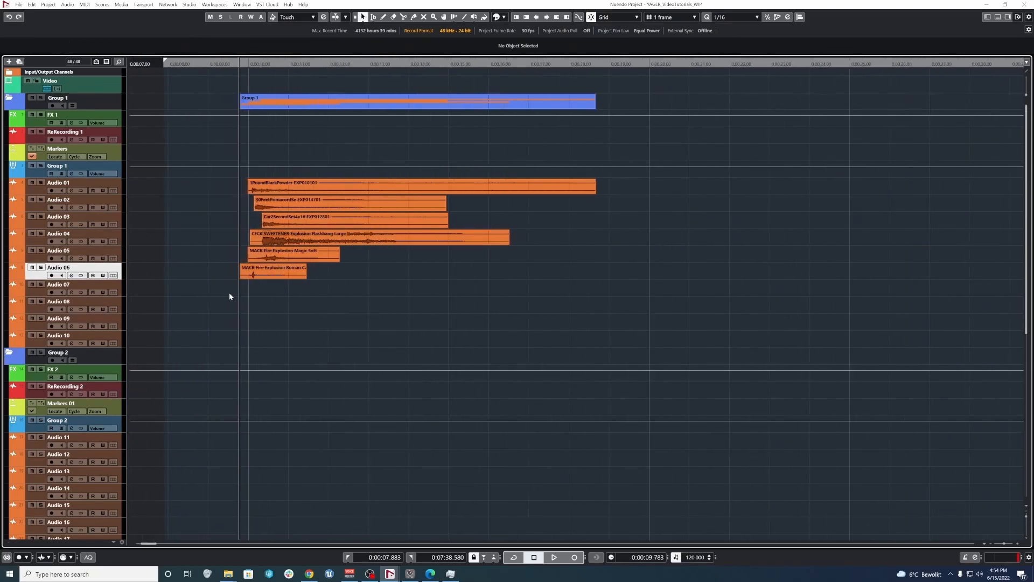
# Select the six layered explosion clips on Audio 01 to Audio 06 and play them back together
pyautogui.scroll(3, 230, 295)
pyautogui.moveTo(231, 185); pyautogui.dragTo(456, 299)
pyautogui.press('space')
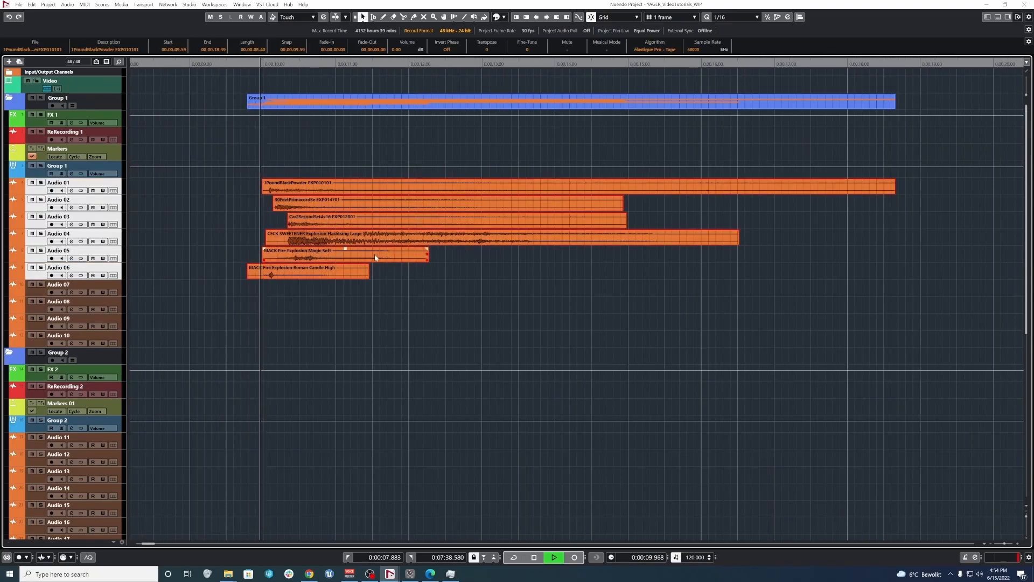
pyautogui.press('space')
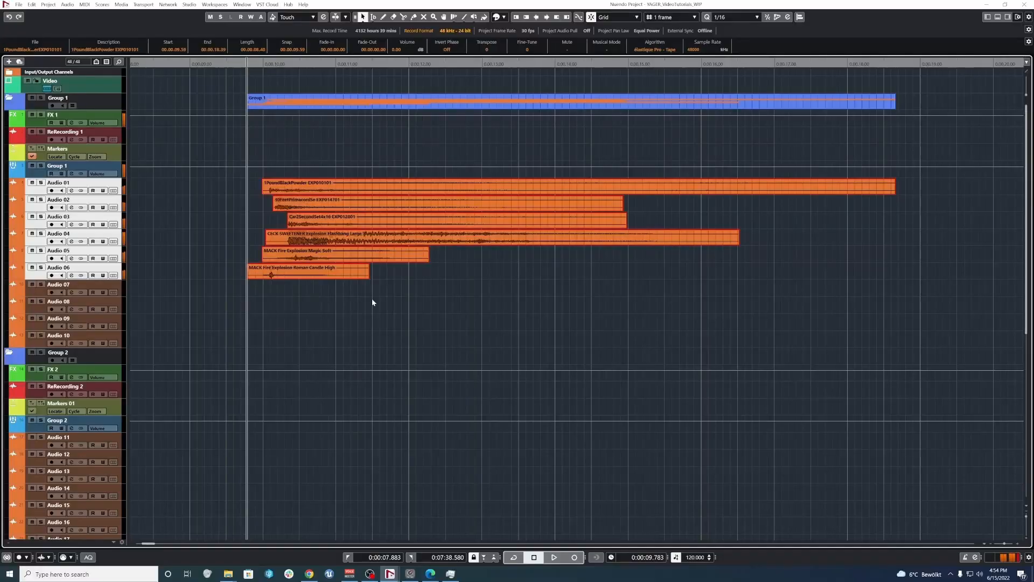
pyautogui.click(356, 297)
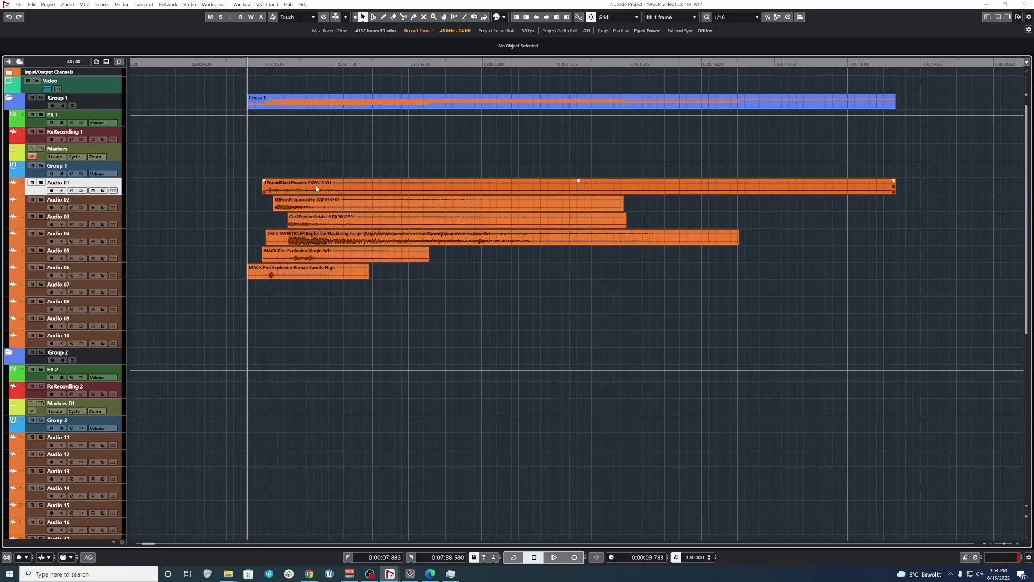
# Increase the height of the audio tracks to enlarge the waveforms, and clear the clip selection
pyautogui.click(372, 241)
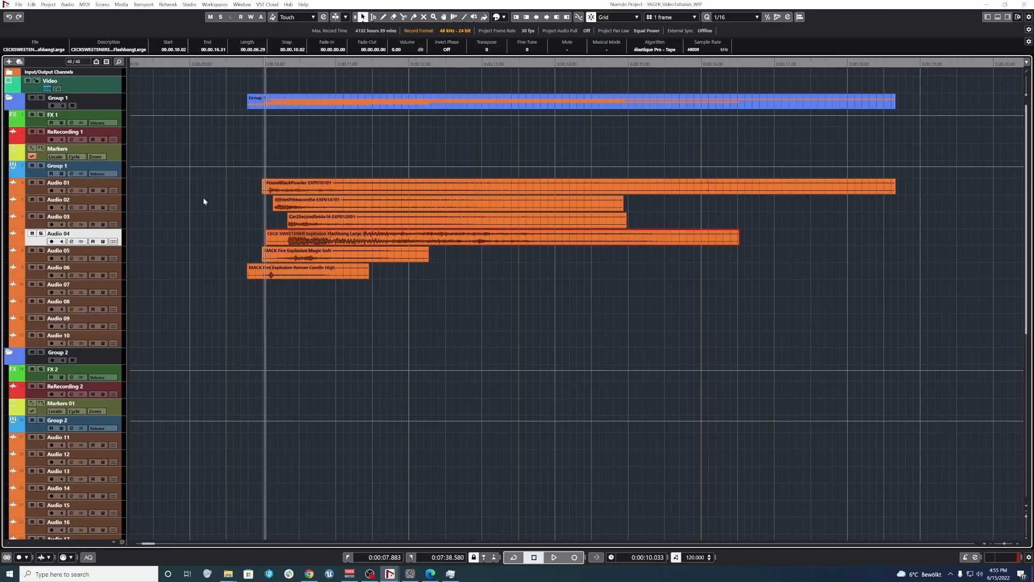
pyautogui.hotkey('alt', 'Down')
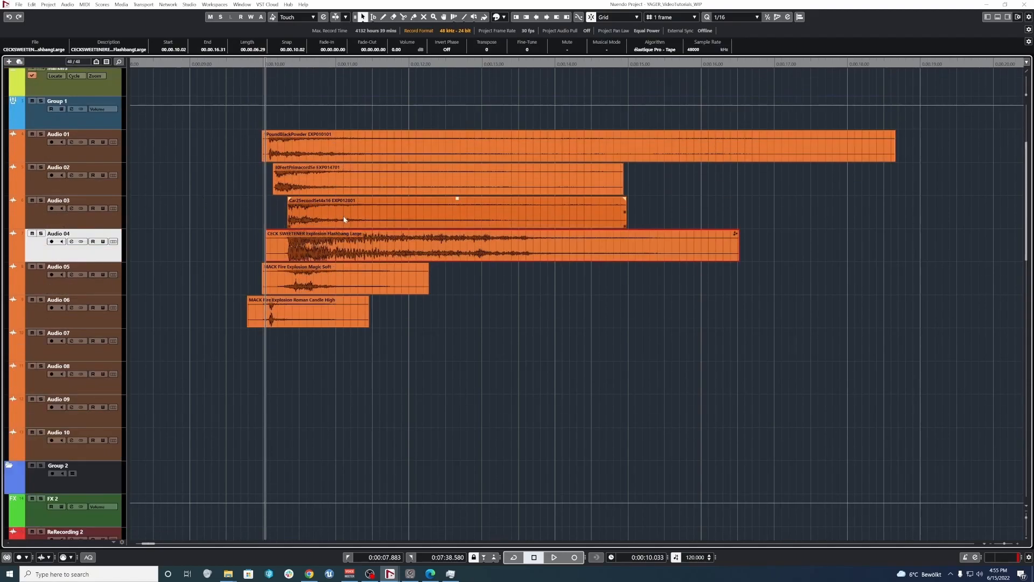
pyautogui.hotkey('ctrl', 'shift', 'a')
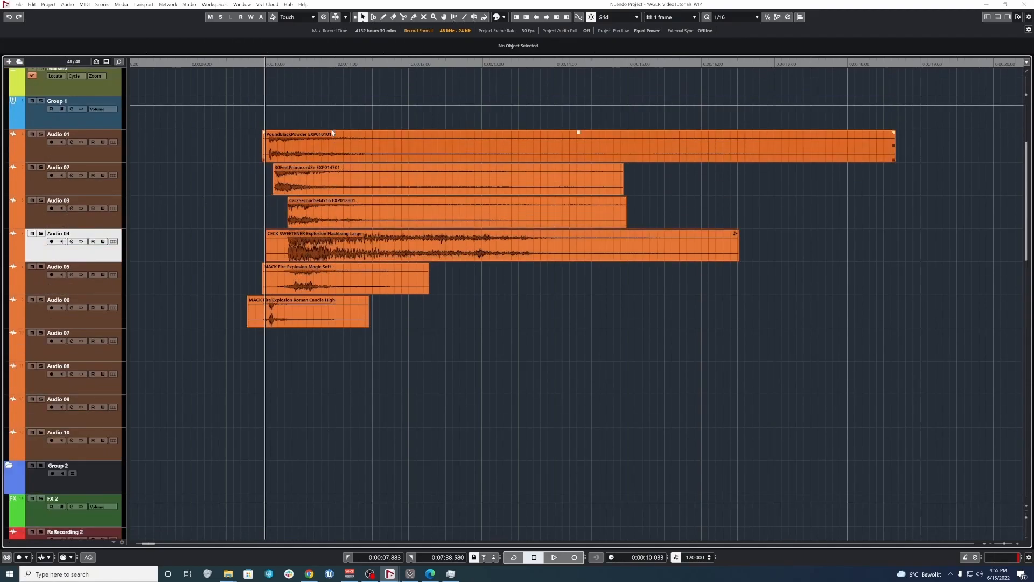
# Solo Audio 01 and play its 1PoundBlackPowder clip on its own
pyautogui.click(347, 154)
pyautogui.press('s')
pyautogui.press('space')
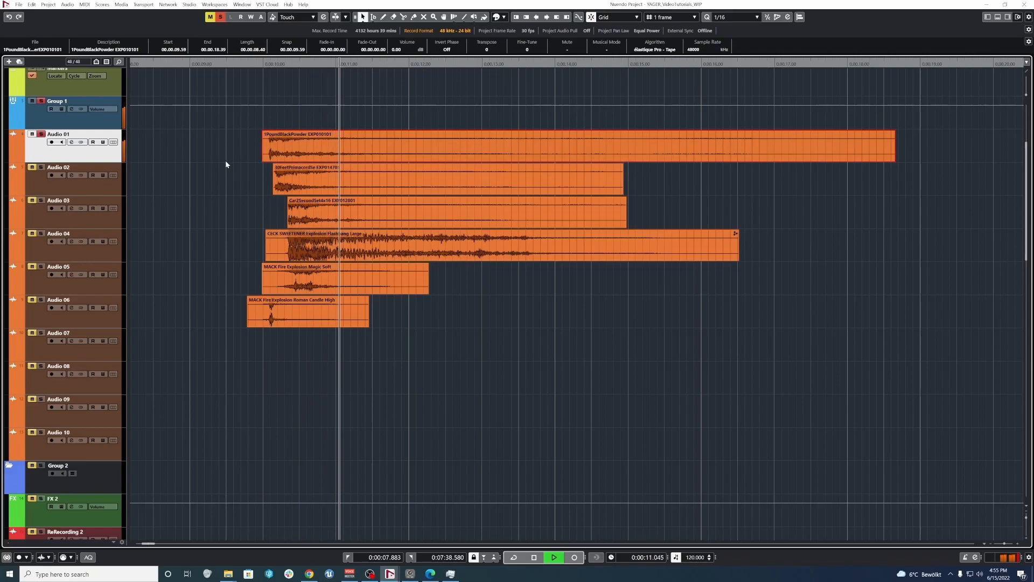
pyautogui.press('space')
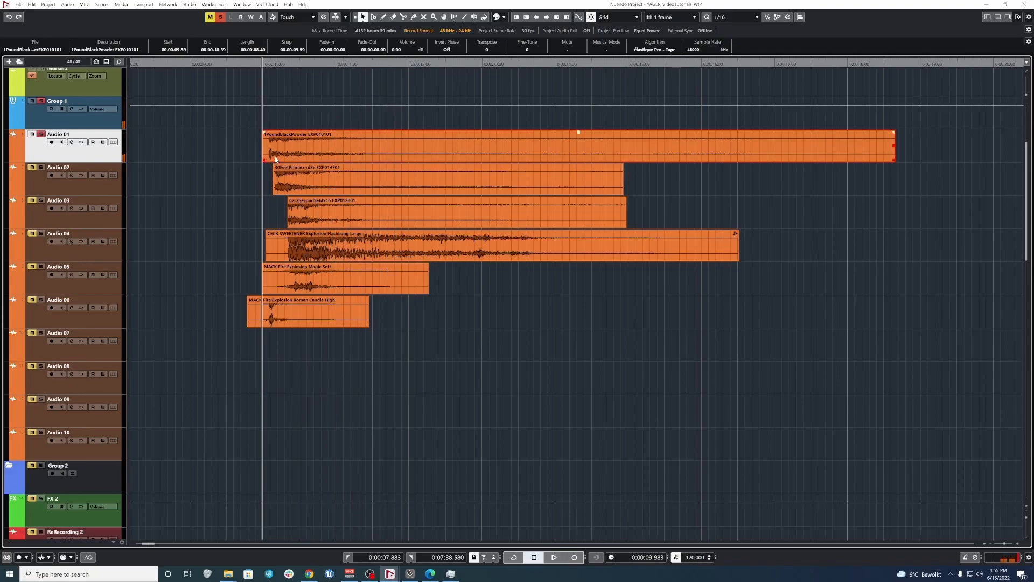
# Trim the silence before the blast in the 1PoundBlackPowder clip on Audio 01 and align the clip's start to 10 seconds
pyautogui.press('h')
pyautogui.press('h')
pyautogui.moveTo(465, 144); pyautogui.dragTo(391, 150)
pyautogui.press('e')
pyautogui.click(393, 177)
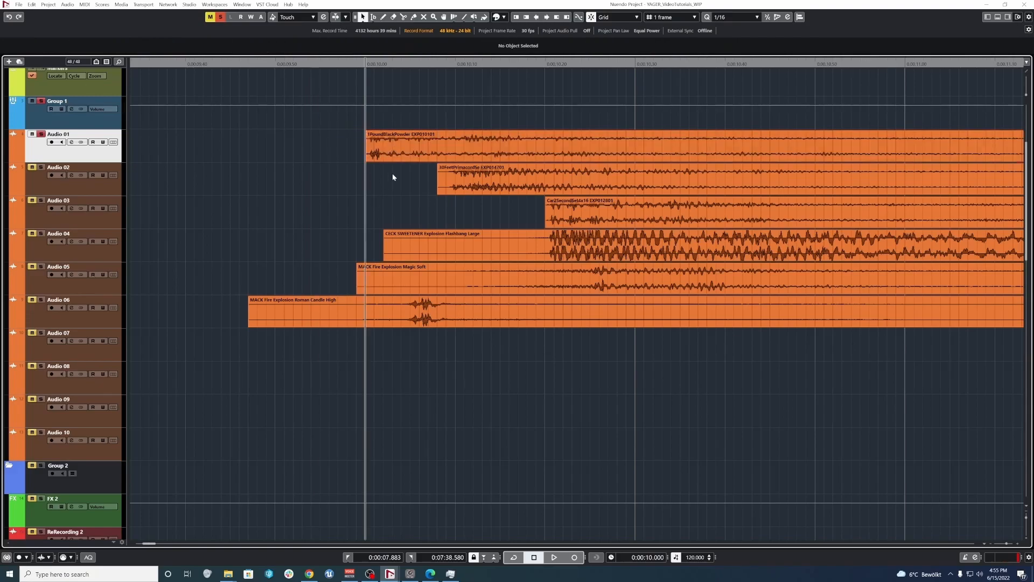
# Play the 30FeetPrimacordSe clip on Audio 02 in solo
pyautogui.scroll(-6, 331, 186)
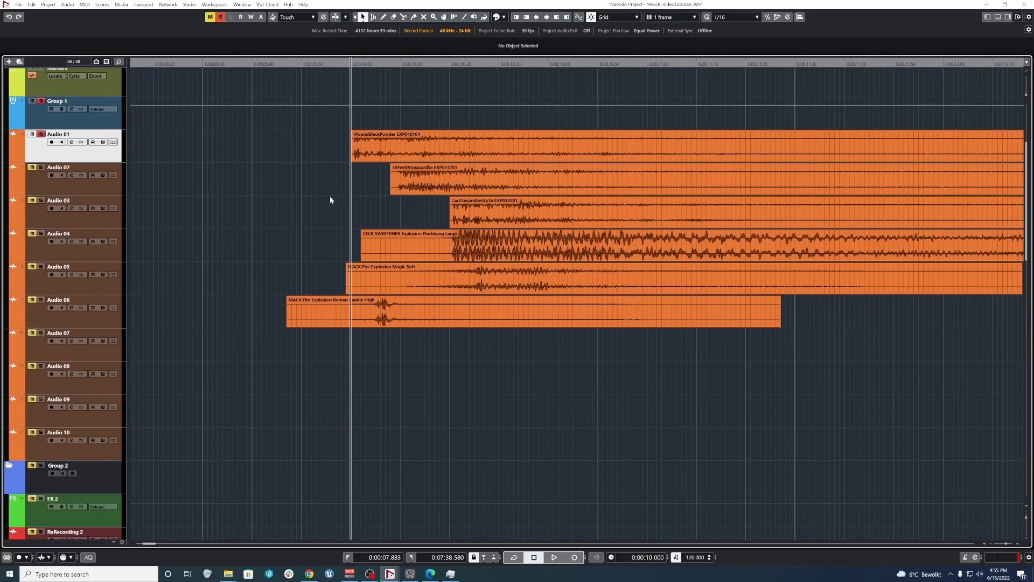
pyautogui.click(379, 185)
pyautogui.press('space')
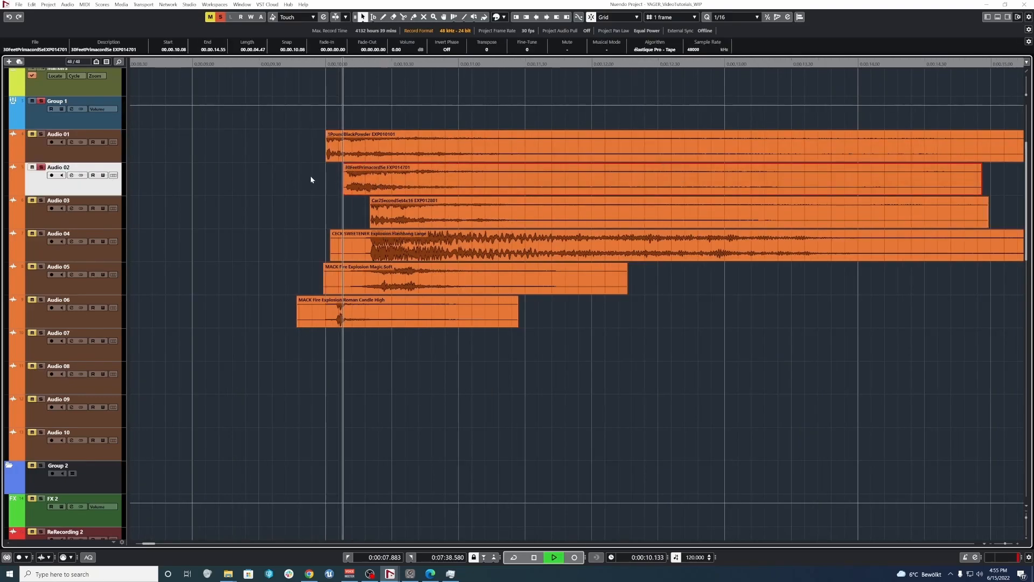
pyautogui.press('space')
# Play the Car2SecondSet4x16 clip on Audio 03 in solo and compare it with the 1PoundBlackPowder clip on Audio 01
pyautogui.click(422, 214)
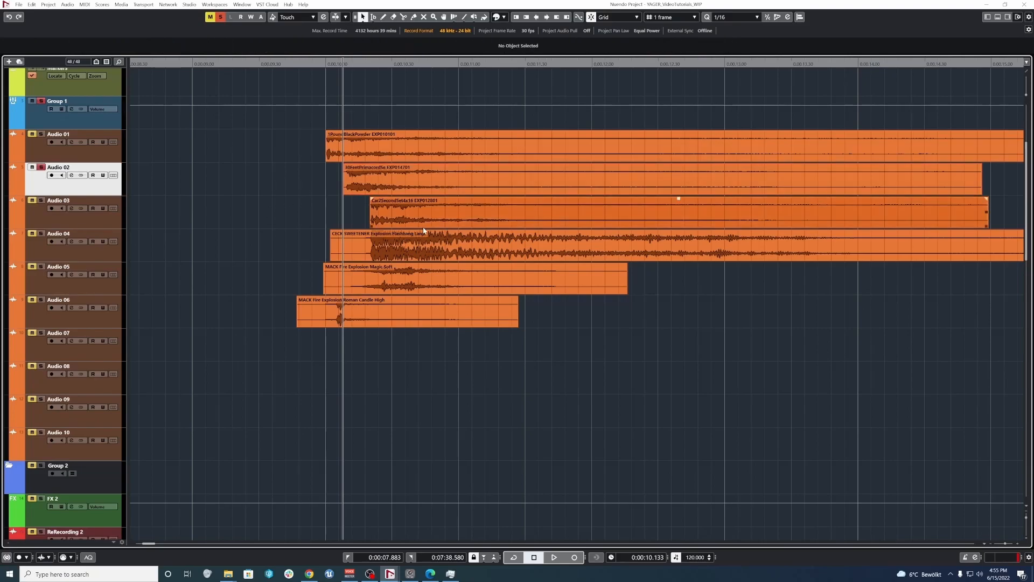
pyautogui.press('space')
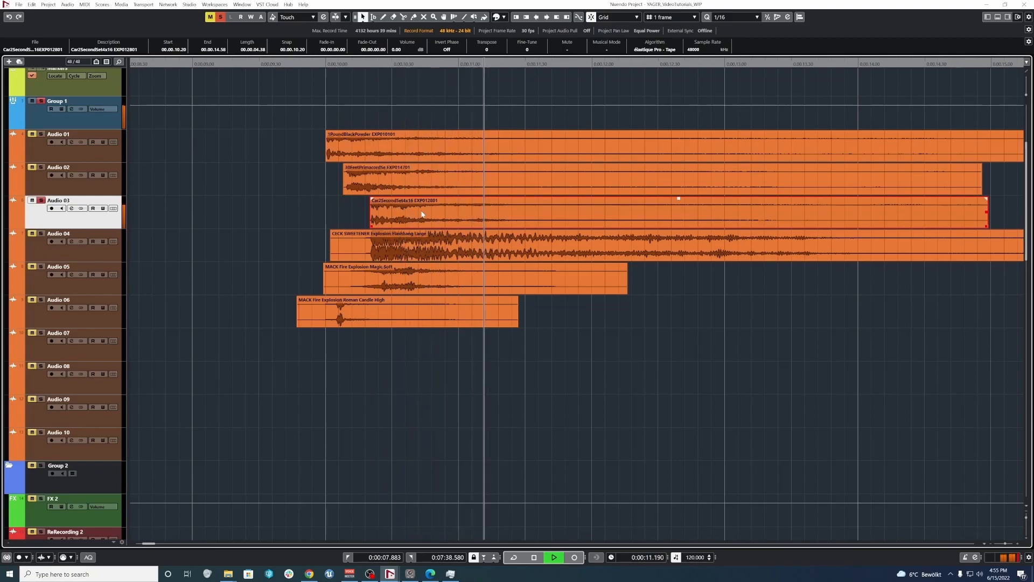
pyautogui.press('space')
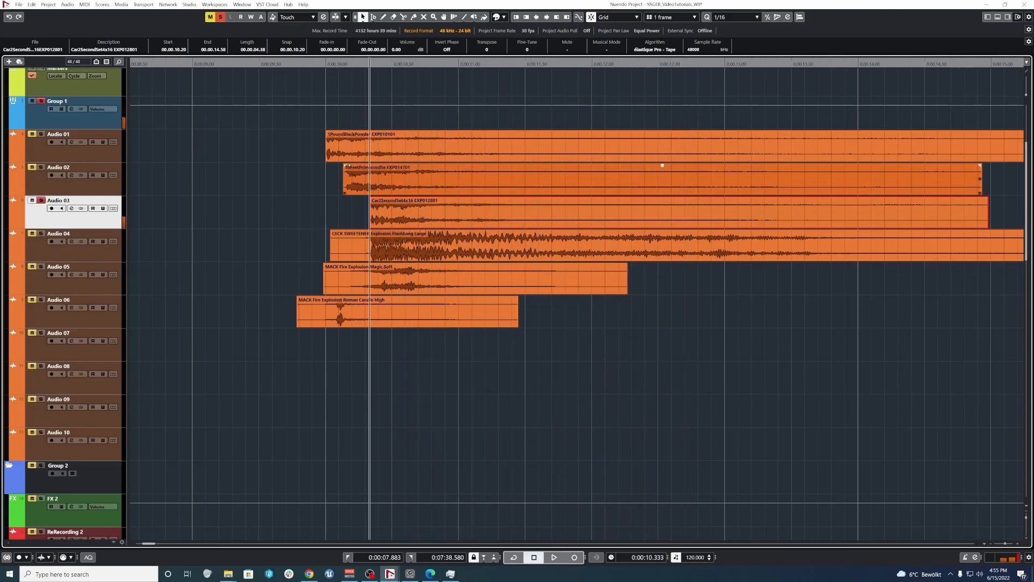
pyautogui.click(355, 147)
pyautogui.press('space')
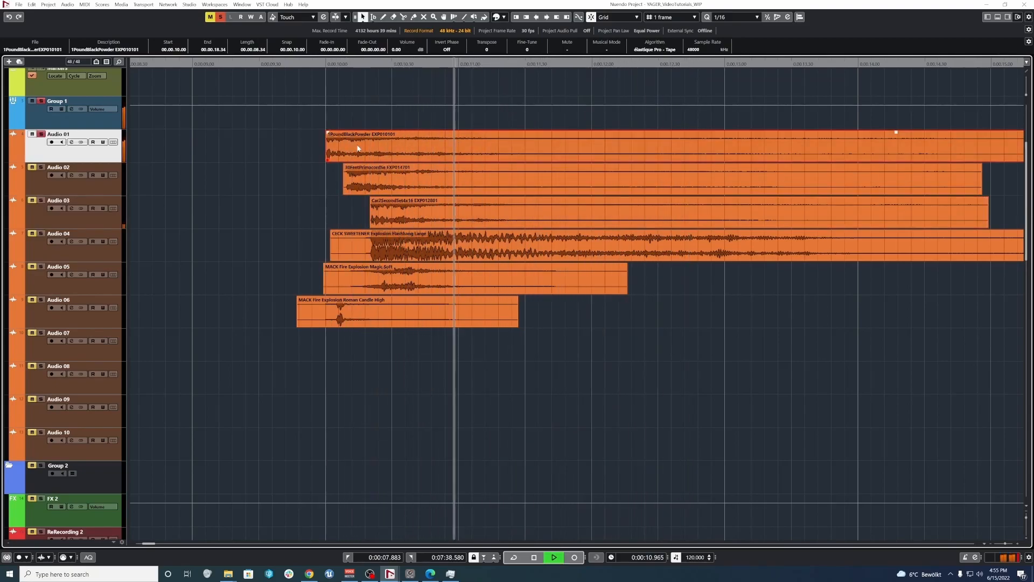
pyautogui.click(377, 209)
pyautogui.press('space')
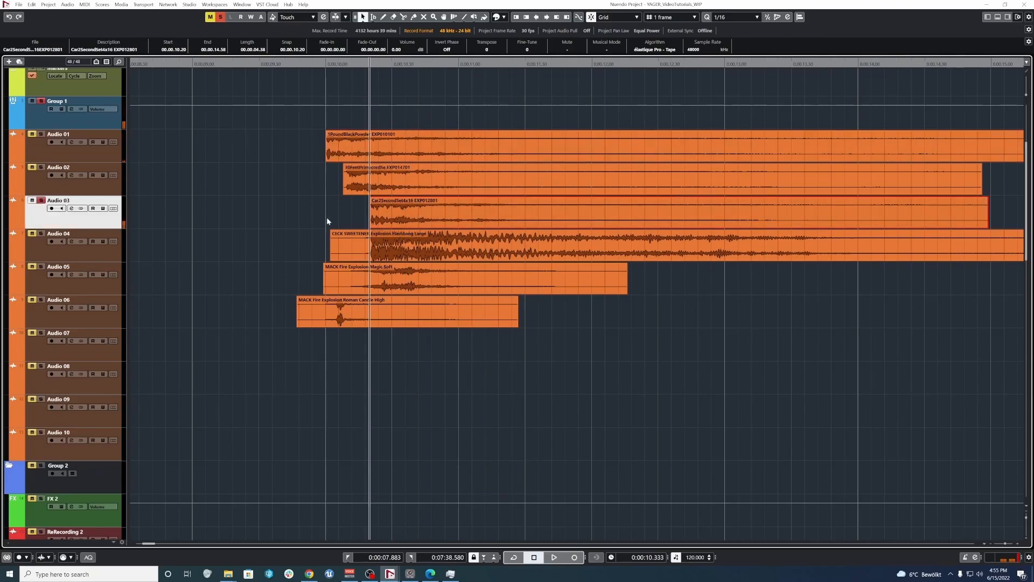
# Move the Car2SecondSet4x16 clip on Audio 03 away from the layered explosions to about 21.5 seconds and mute it
pyautogui.scroll(-5, 296, 215)
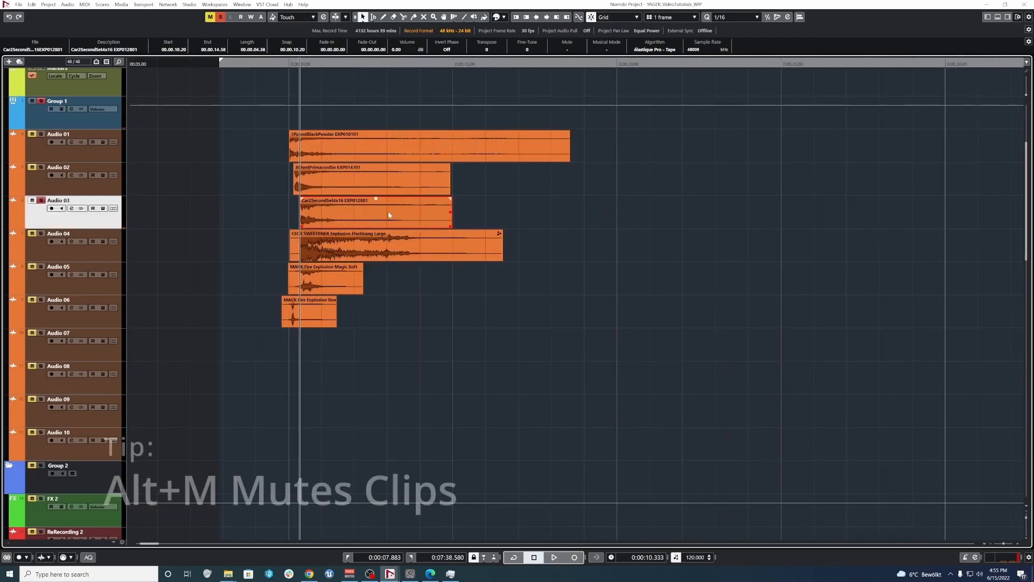
pyautogui.moveTo(352, 210); pyautogui.dragTo(721, 209)
pyautogui.hotkey('alt', 'm')
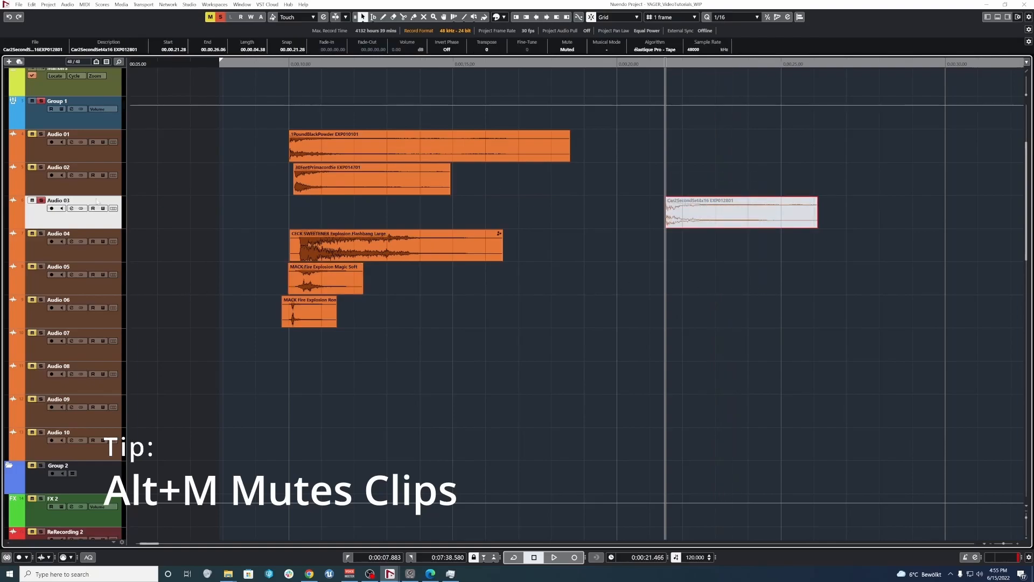
pyautogui.moveTo(639, 182); pyautogui.dragTo(884, 311)
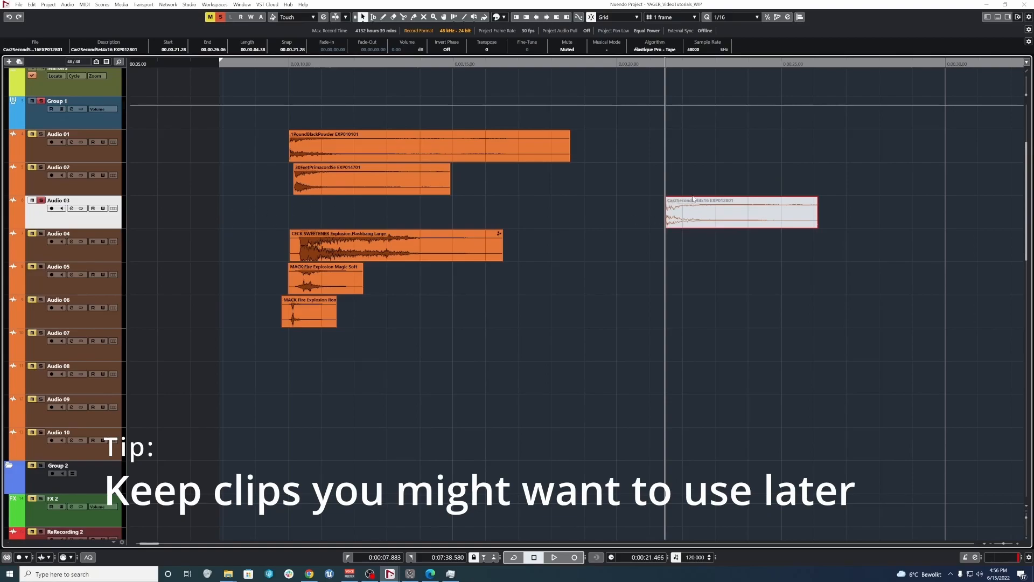
pyautogui.press('g')
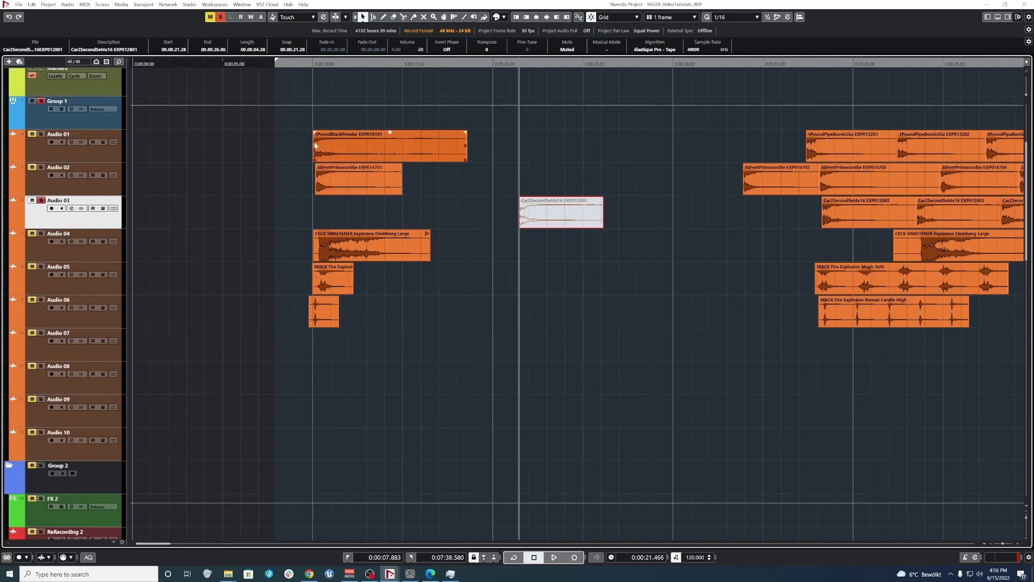
pyautogui.click(585, 294)
pyautogui.press('g')
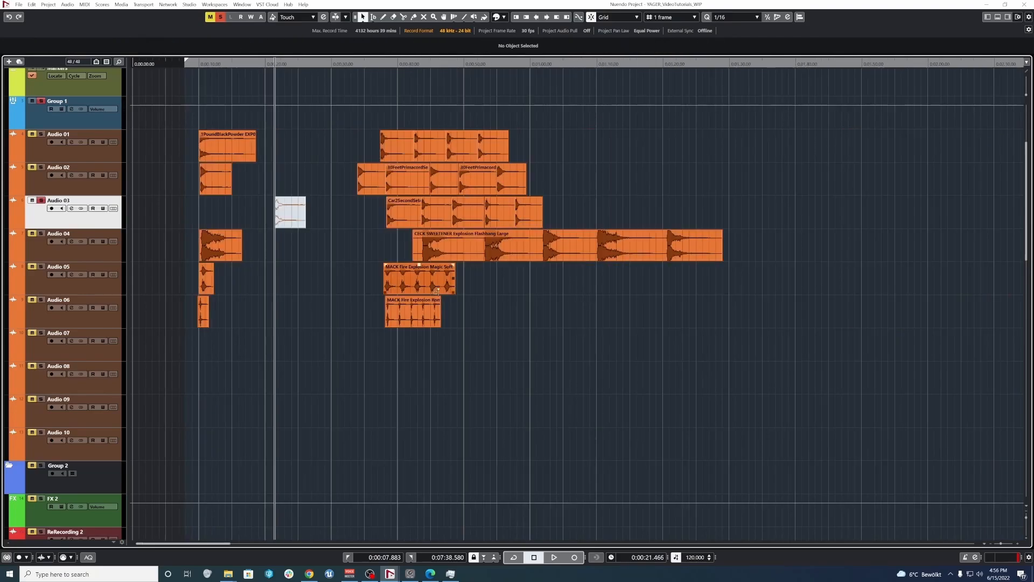
pyautogui.press('h')
pyautogui.press('h')
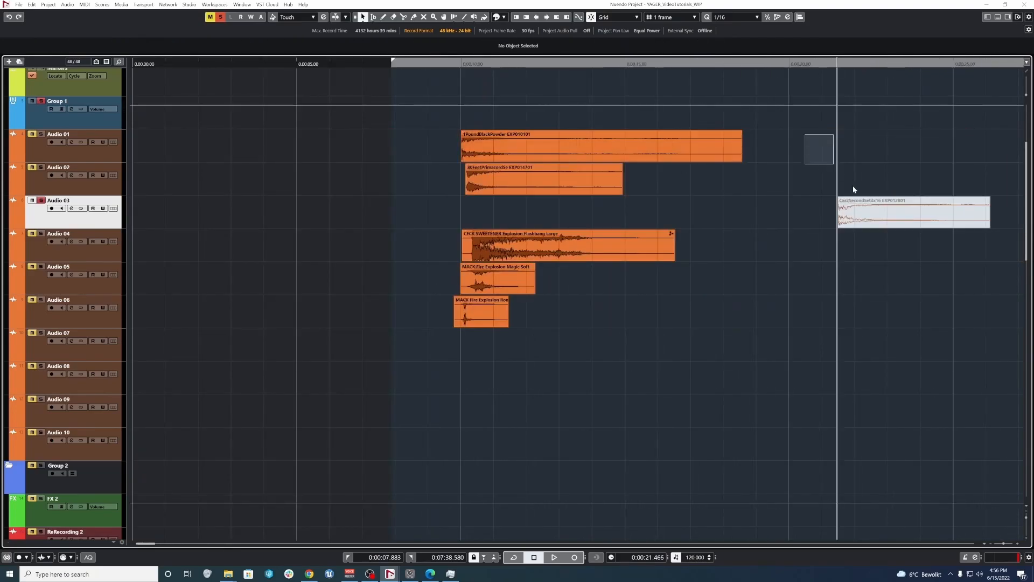
pyautogui.moveTo(841, 175); pyautogui.dragTo(923, 258)
pyautogui.click(858, 275)
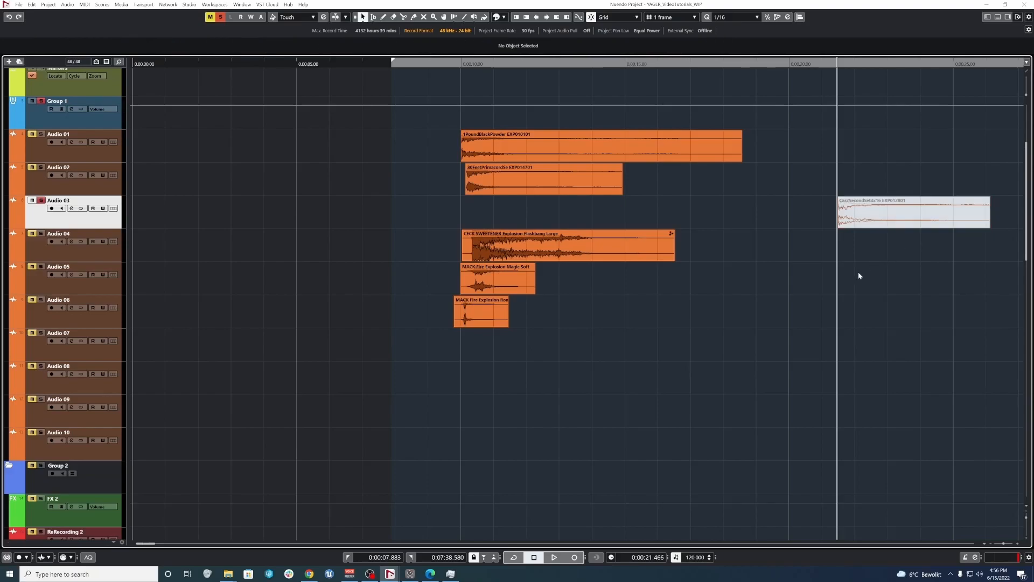
# Turn off solo on track Audio 03
pyautogui.press('s')
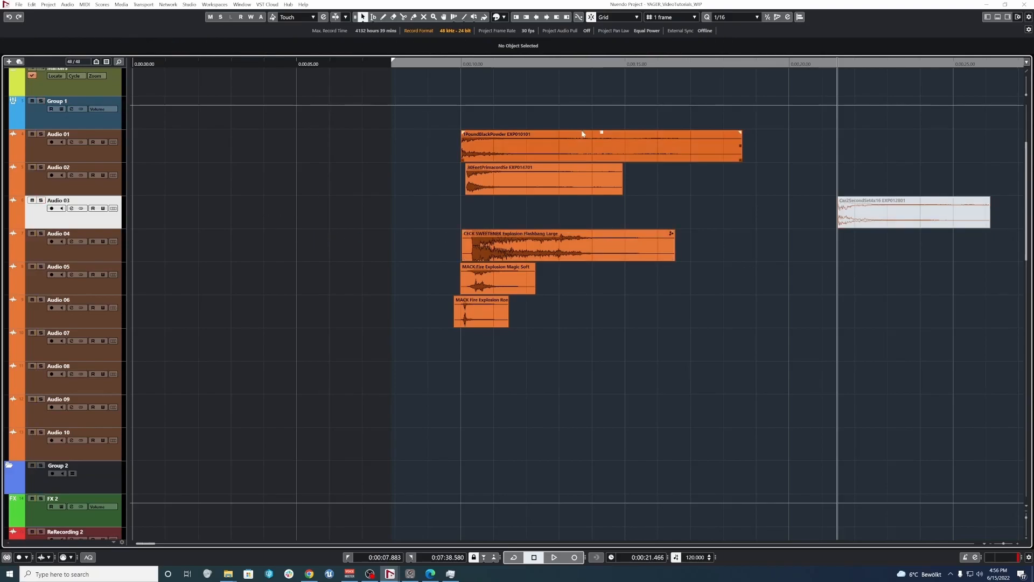
# Move track Audio 04 with the CECK SWEETENER Explosion Flashbang Large clip above track Audio 03
pyautogui.moveTo(293, 146); pyautogui.dragTo(637, 356)
pyautogui.click(340, 282)
pyautogui.click(623, 253)
pyautogui.moveTo(109, 251); pyautogui.dragTo(107, 213)
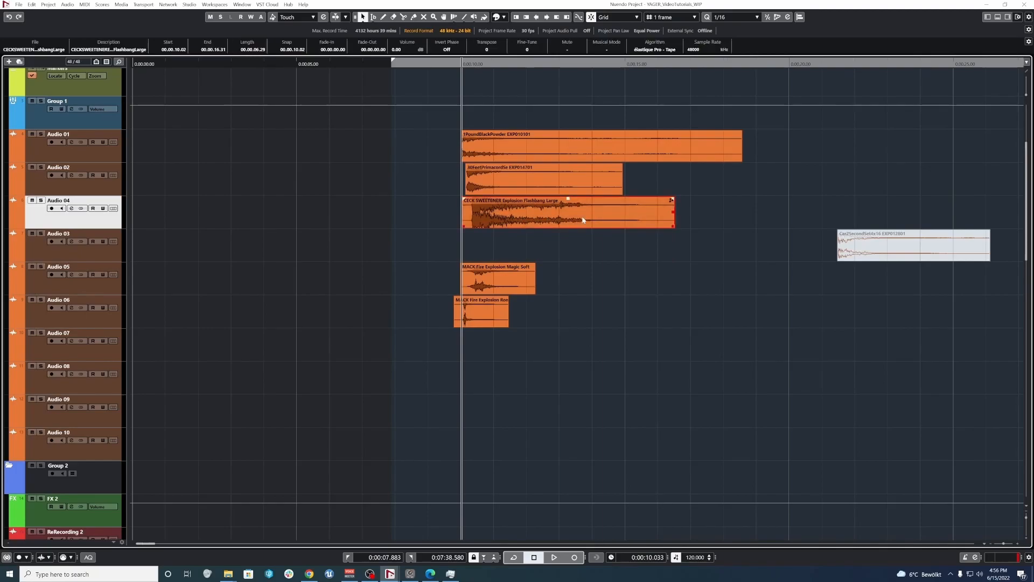
# Play the CECK SWEETENER Explosion Flashbang Large clip on Audio 04 in solo
pyautogui.press('s')
pyautogui.press('space')
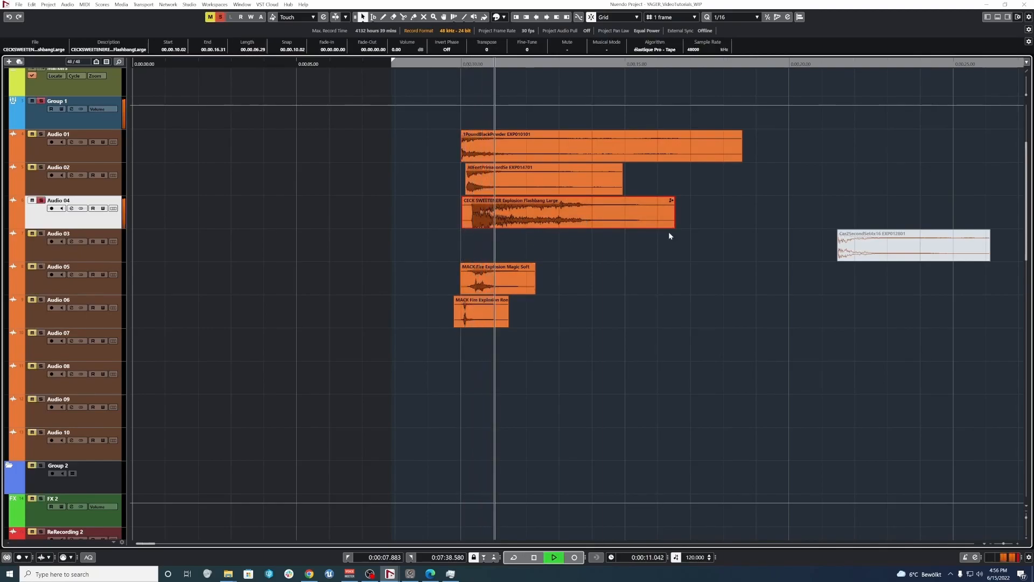
pyautogui.press('space')
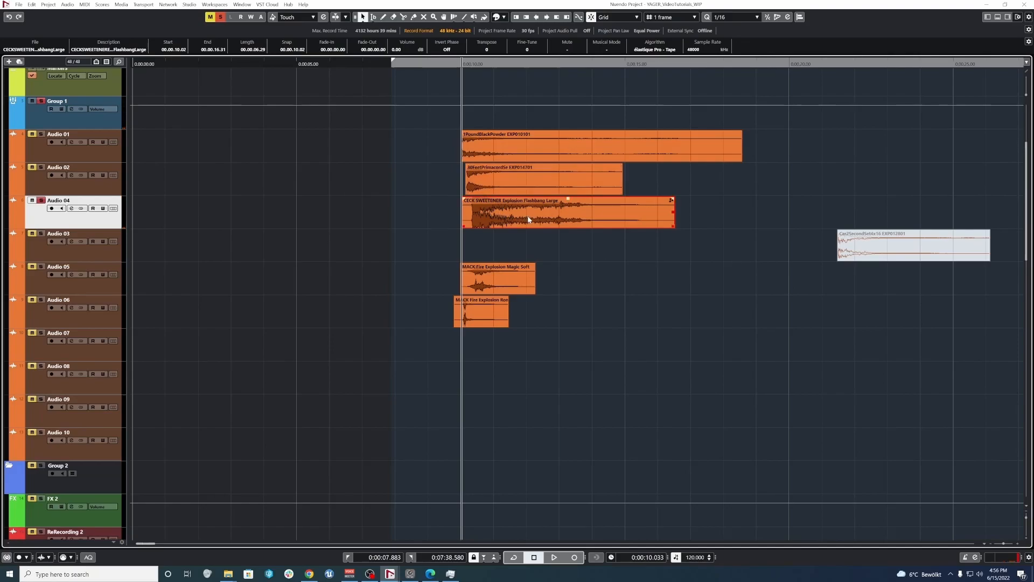
# Trim the quiet start of the Flashbang Large clip on Audio 04 to begin at 10 seconds and lower its gain to -12 dB
pyautogui.press('h')
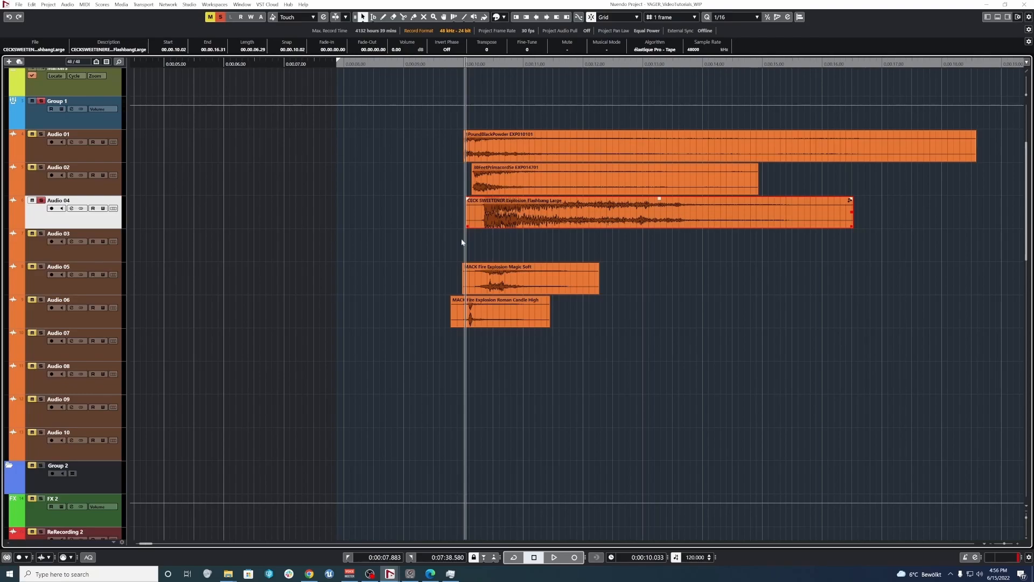
pyautogui.moveTo(544, 218); pyautogui.dragTo(519, 207)
pyautogui.press('h')
pyautogui.press('h')
pyautogui.moveTo(699, 217); pyautogui.dragTo(674, 216)
pyautogui.press('3')
pyautogui.click(658, 215)
pyautogui.press('1')
pyautogui.click(650, 217)
pyautogui.press('Delete')
pyautogui.scroll(-4, 727, 250)
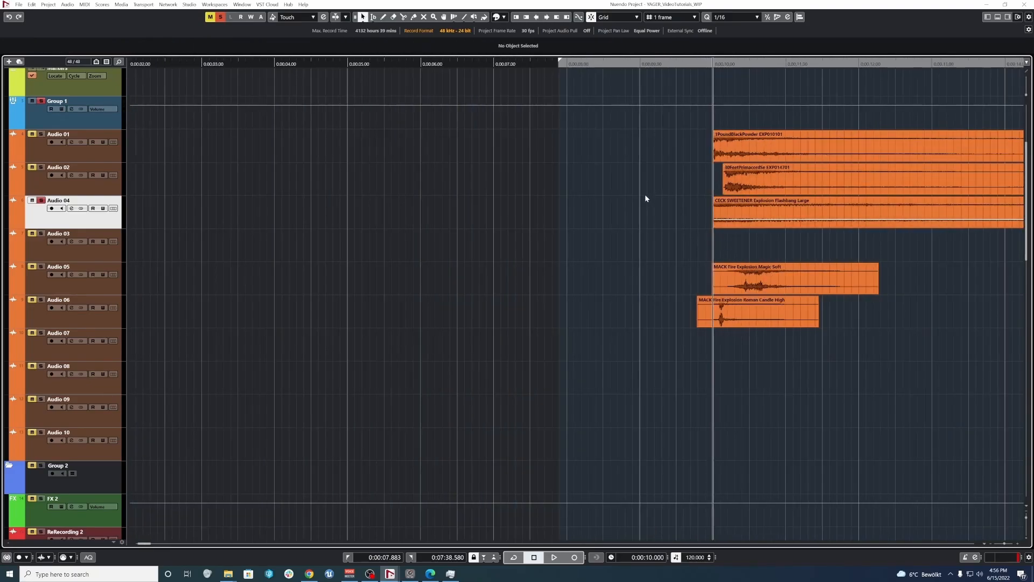
pyautogui.hscroll(5, 647, 196)
# Audition the layers on Audio 02, Audio 01 and Audio 04 against the MACK Fire Explosion Magic Soft clip on Audio 05 in solo
pyautogui.moveTo(310, 182); pyautogui.dragTo(479, 192)
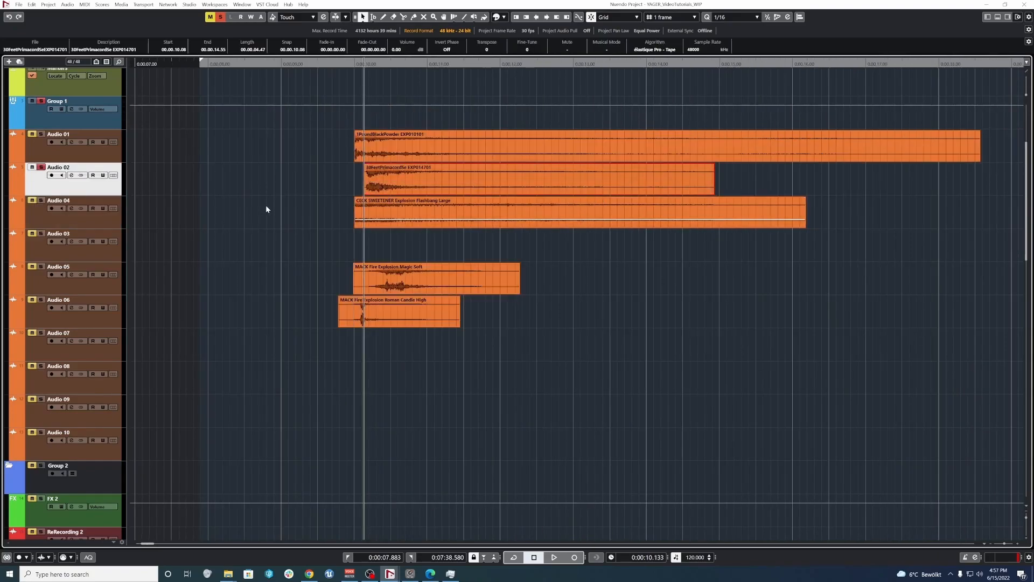
pyautogui.moveTo(294, 164); pyautogui.dragTo(398, 143)
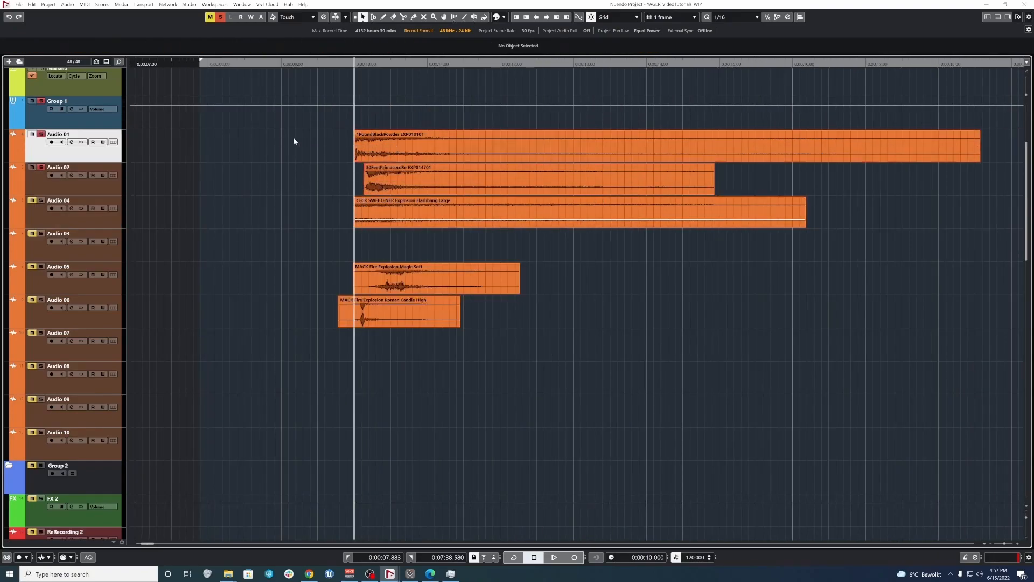
pyautogui.click(402, 206)
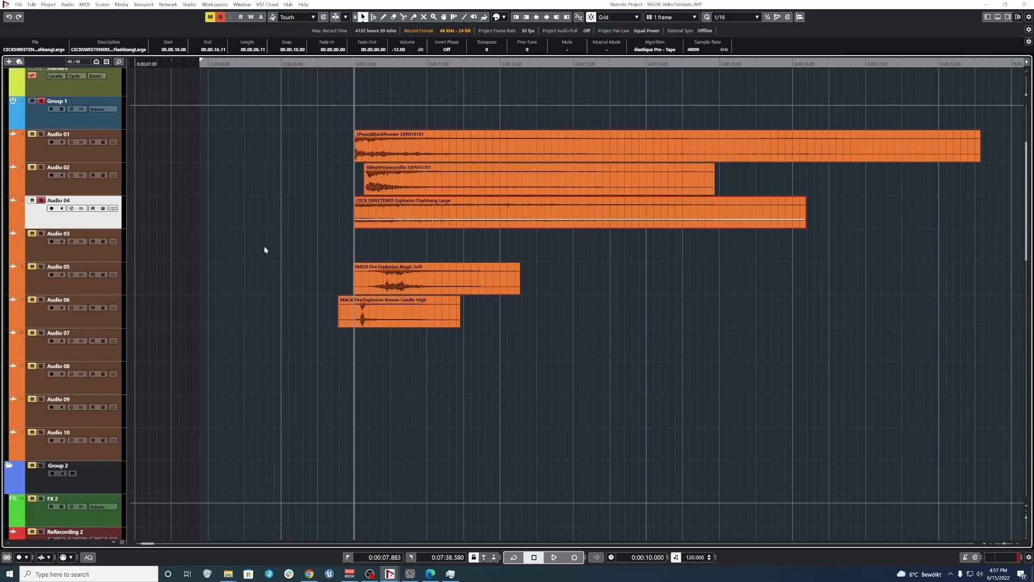
pyautogui.moveTo(323, 275); pyautogui.dragTo(413, 287)
pyautogui.press('space')
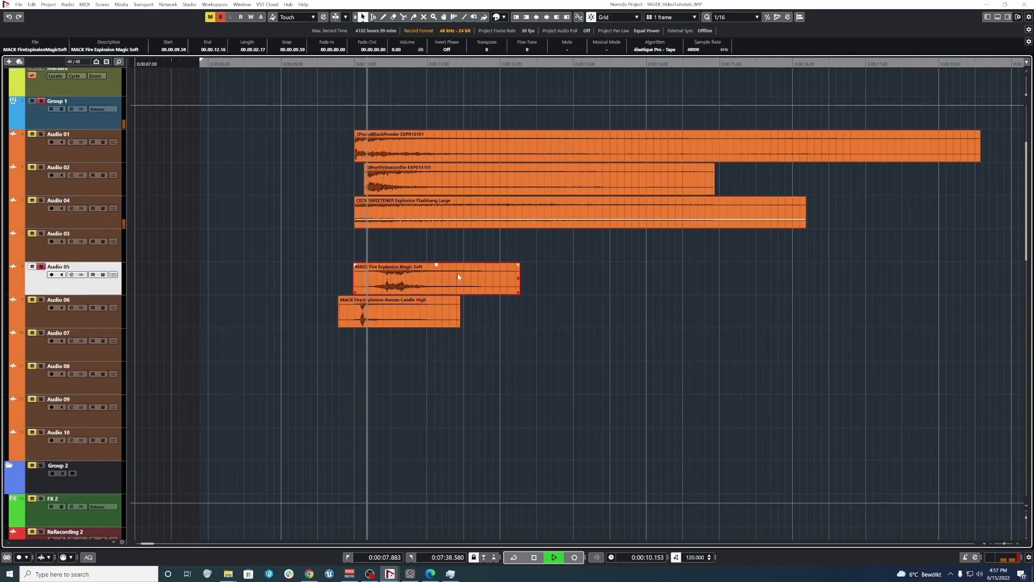
pyautogui.press('space')
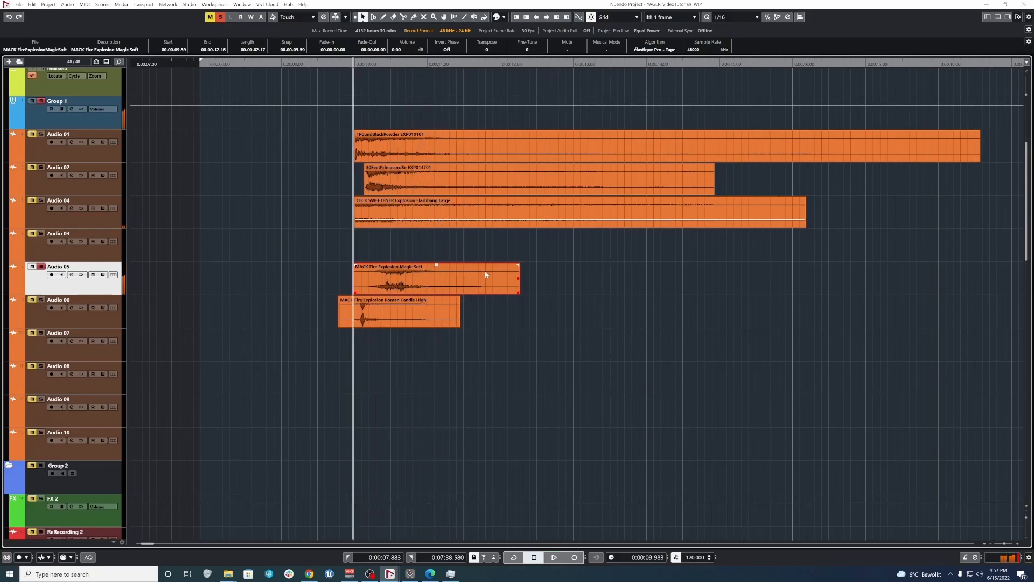
# Move the MACK Fire Explosion Magic Soft clip onto Audio 03 and place that track directly below Audio 01
pyautogui.click(383, 241)
pyautogui.moveTo(402, 284); pyautogui.dragTo(413, 248)
pyautogui.moveTo(108, 258); pyautogui.dragTo(108, 178)
# Play the 1PoundBlackPowder clip and the MACK Fire Explosion Magic Soft clip together in solo
pyautogui.click(253, 147)
pyautogui.click(465, 182)
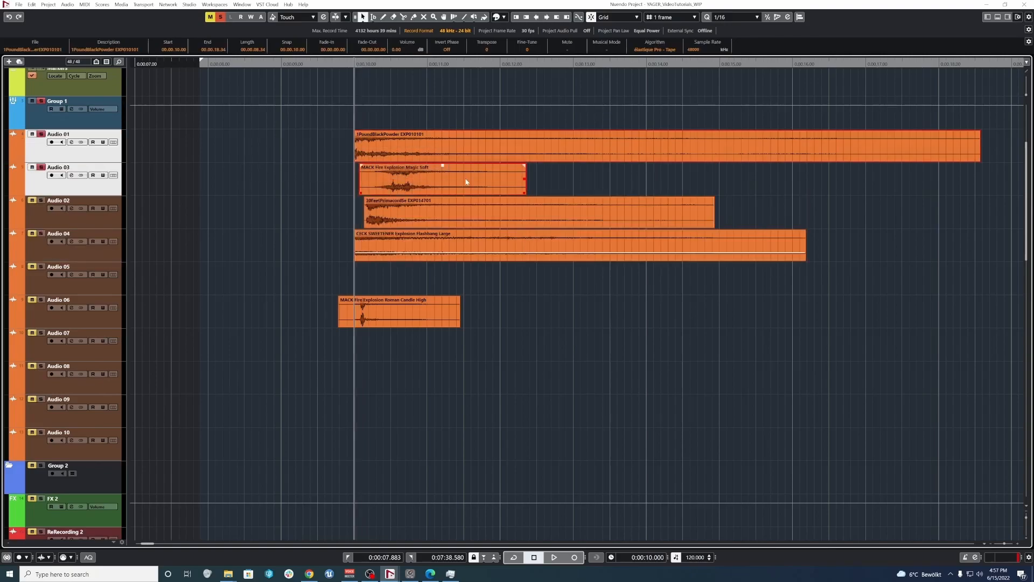
pyautogui.press('space')
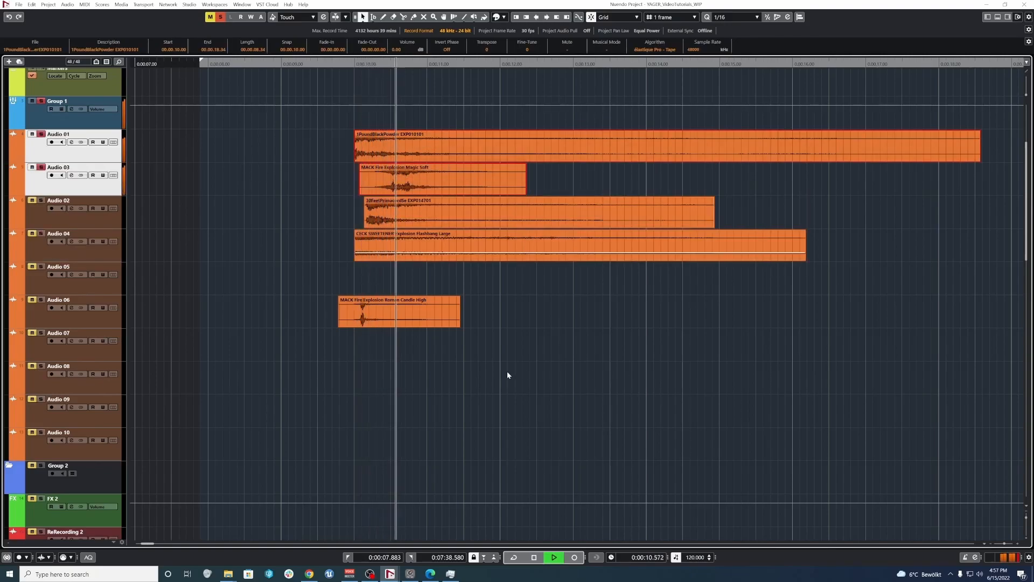
pyautogui.press('space')
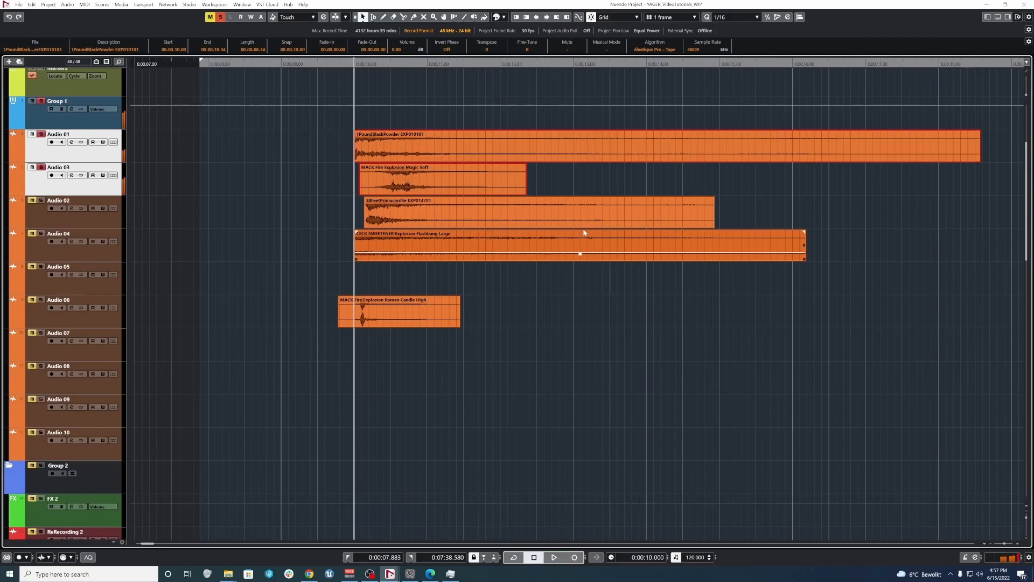
# Trim the start of the Magic Soft clip on Audio 03 and have it begin at about 10.13 seconds
pyautogui.moveTo(367, 181); pyautogui.dragTo(359, 182)
pyautogui.hotkey('ctrl', 'z')
pyautogui.click(344, 144)
pyautogui.moveTo(344, 145); pyautogui.dragTo(371, 194)
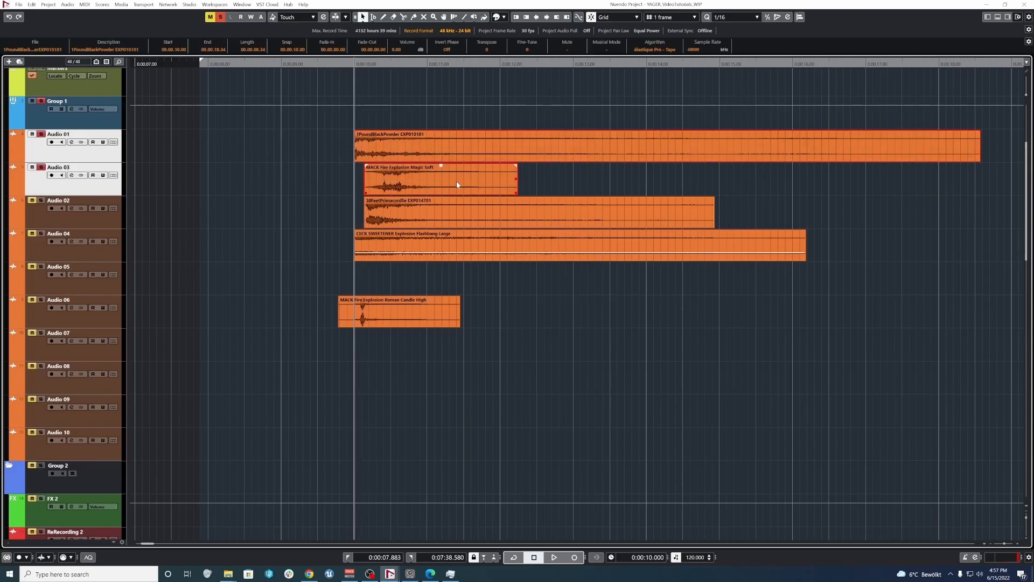
# Solo the Magic Soft and 1PoundBlackPowder clips alternately to compare the two layers
pyautogui.click(263, 186)
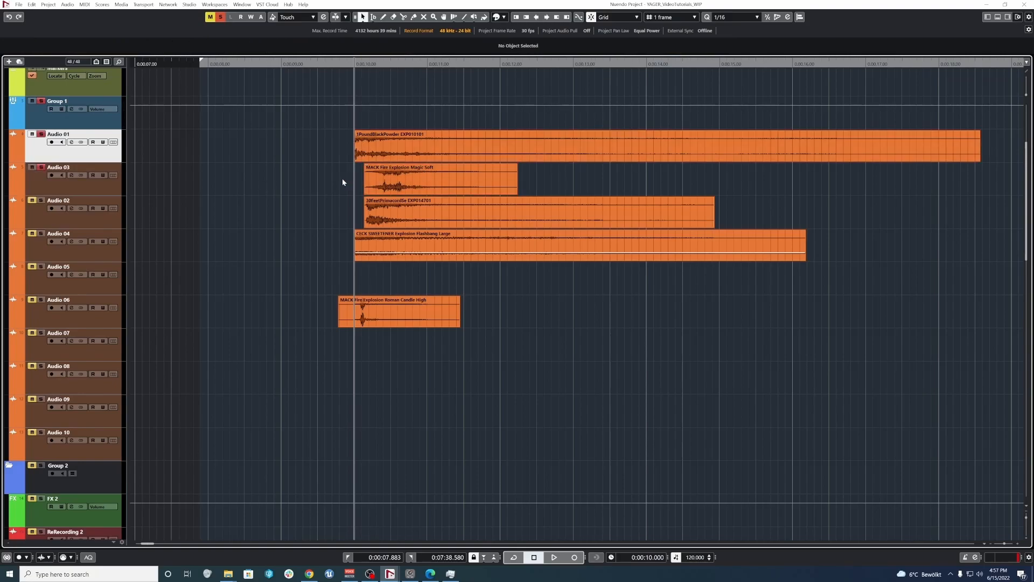
pyautogui.click(498, 182)
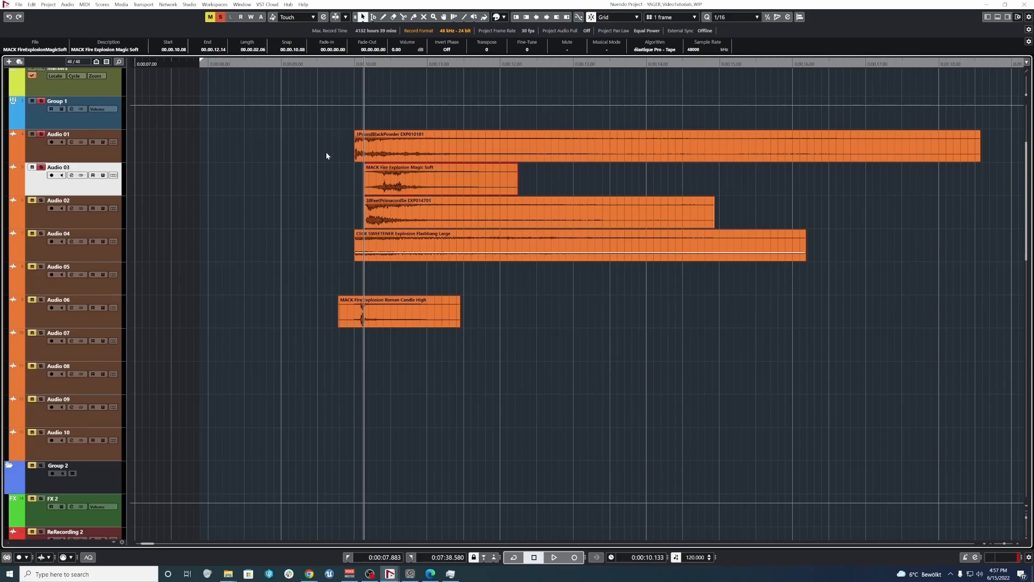
pyautogui.click(406, 147)
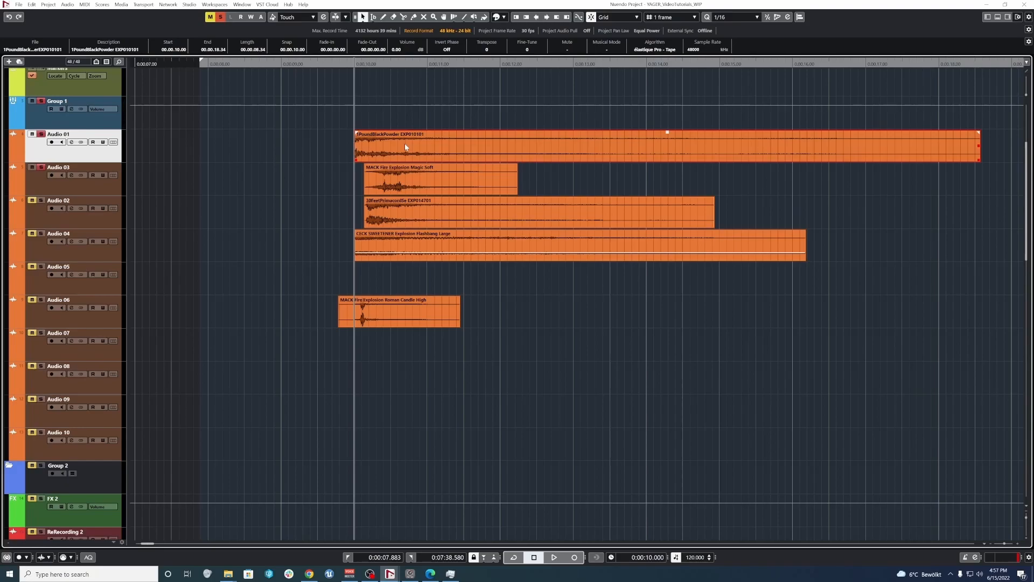
pyautogui.click(501, 175)
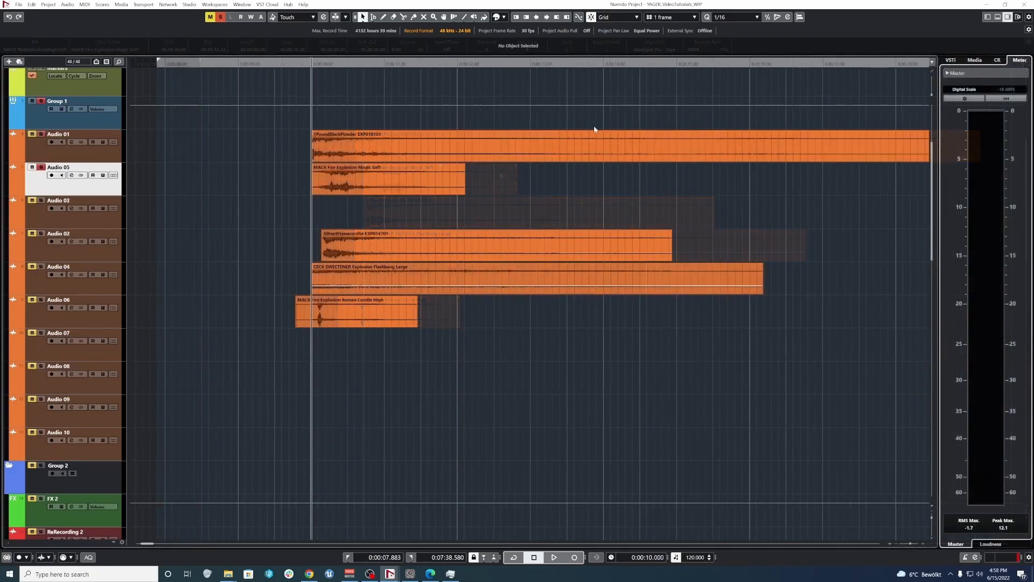
# Play the Magic Soft clip on Audio 05 in solo and check its level on the master meter
pyautogui.moveTo(260, 179); pyautogui.dragTo(484, 179)
pyautogui.press('space')
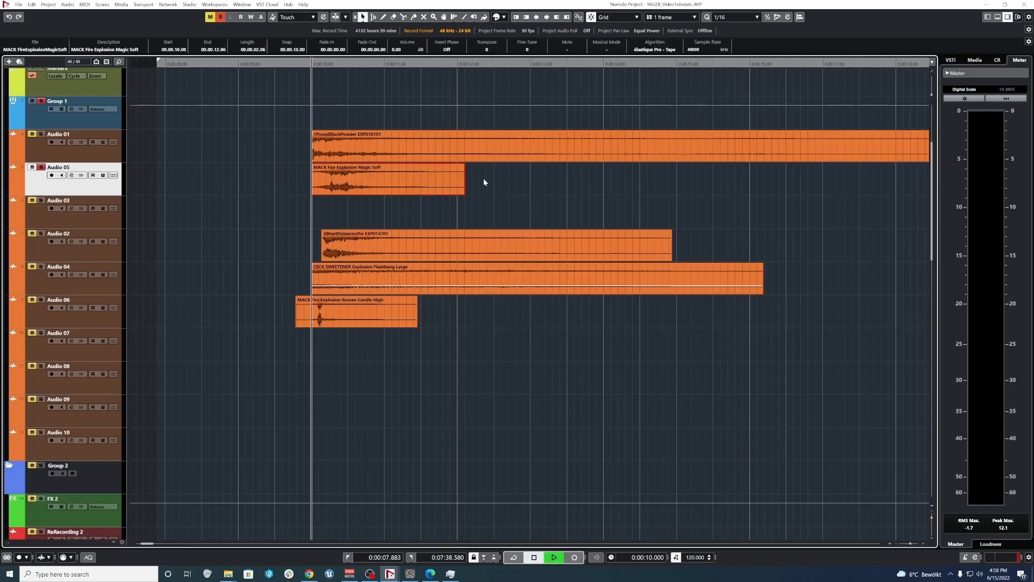
pyautogui.press('space')
pyautogui.press('space')
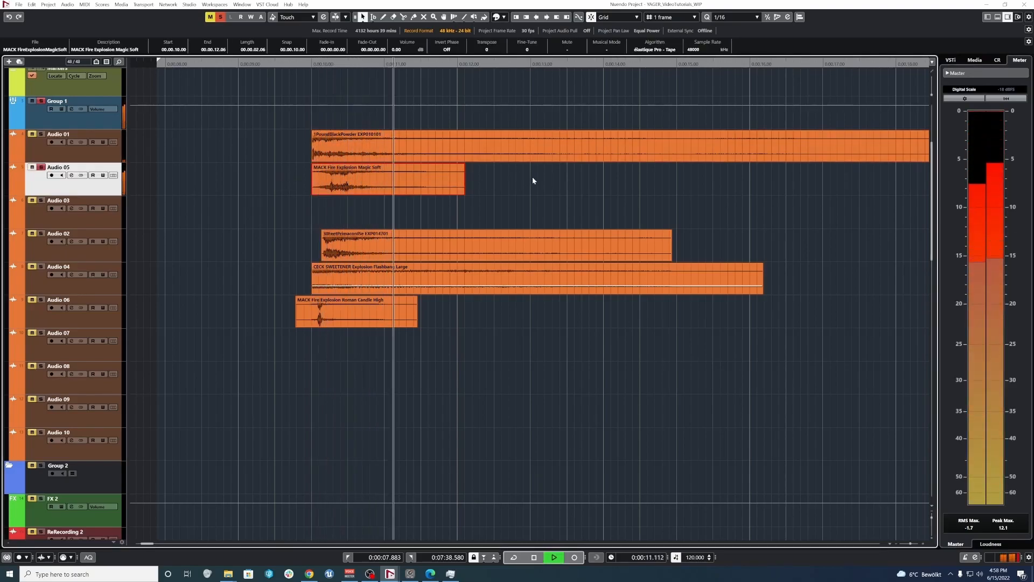
pyautogui.press('space')
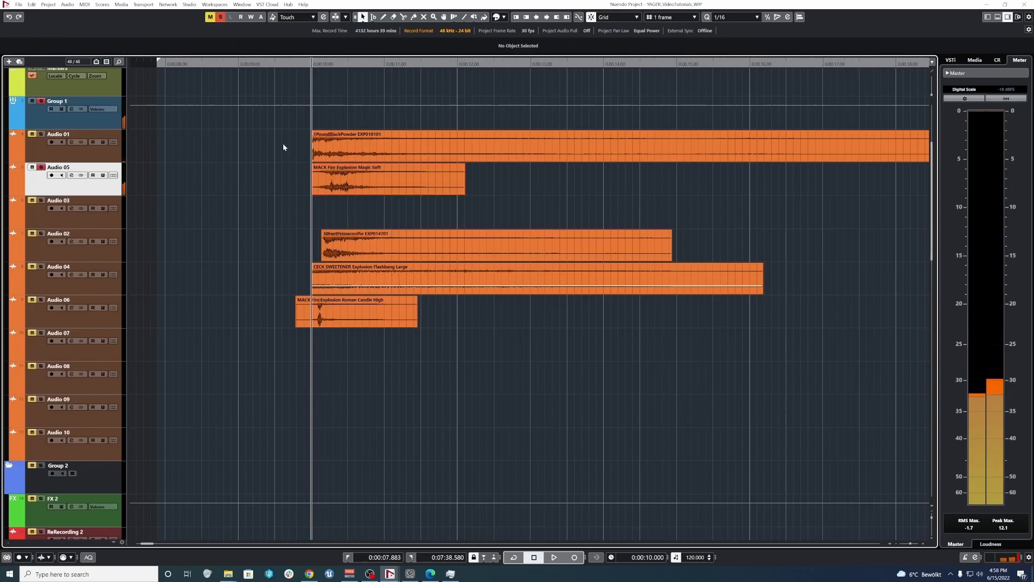
# Play the 1PoundBlackPowder clip on Audio 01 in solo and check its level on the master meter
pyautogui.click(383, 140)
pyautogui.press('space')
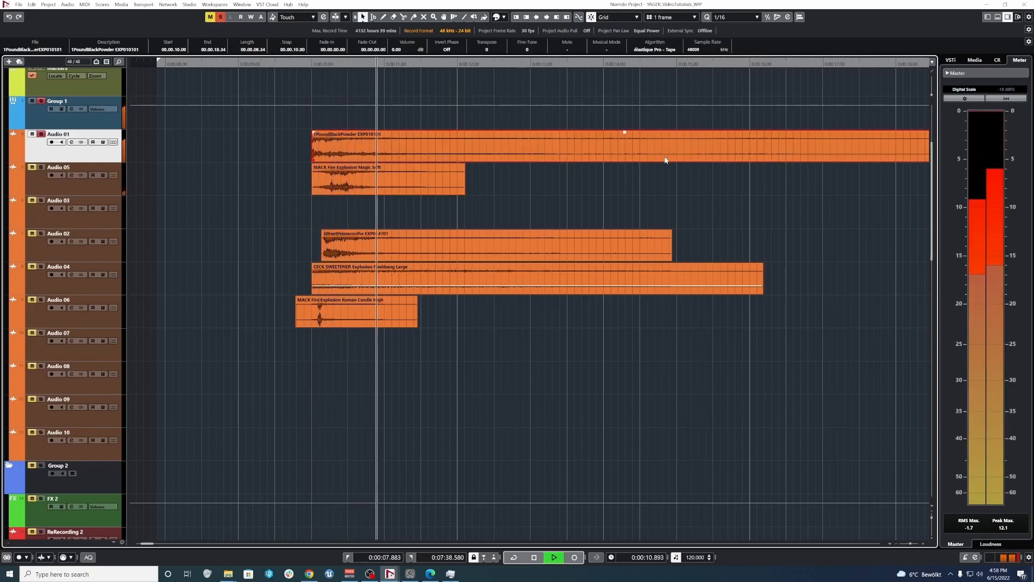
pyautogui.press('space')
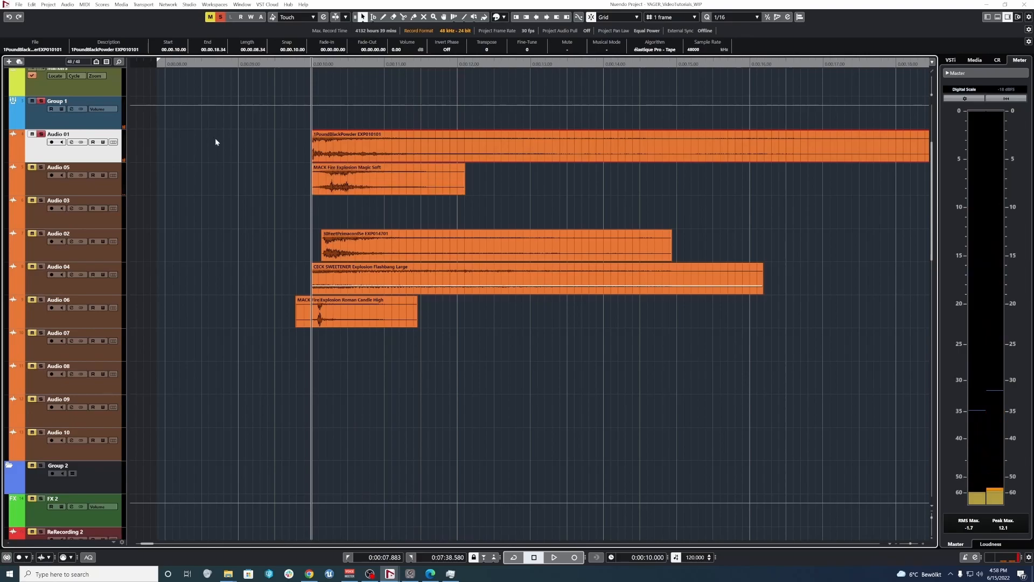
pyautogui.moveTo(384, 173)
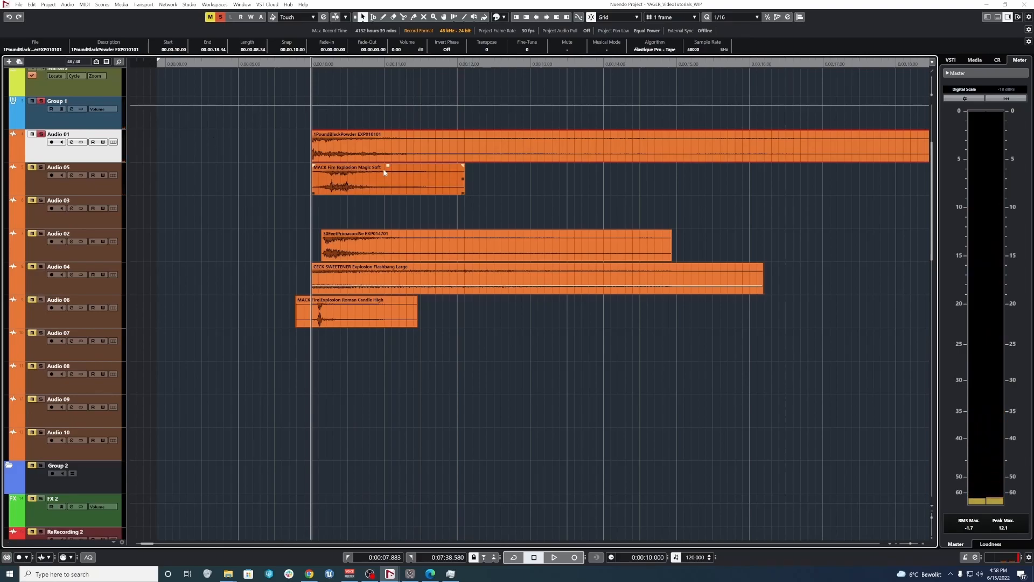
# Reduce the clip gain of all explosion clips on the audio tracks by 8 dB
pyautogui.click(218, 129)
pyautogui.scroll(-4, 233, 163)
pyautogui.scroll(-4, 233, 162)
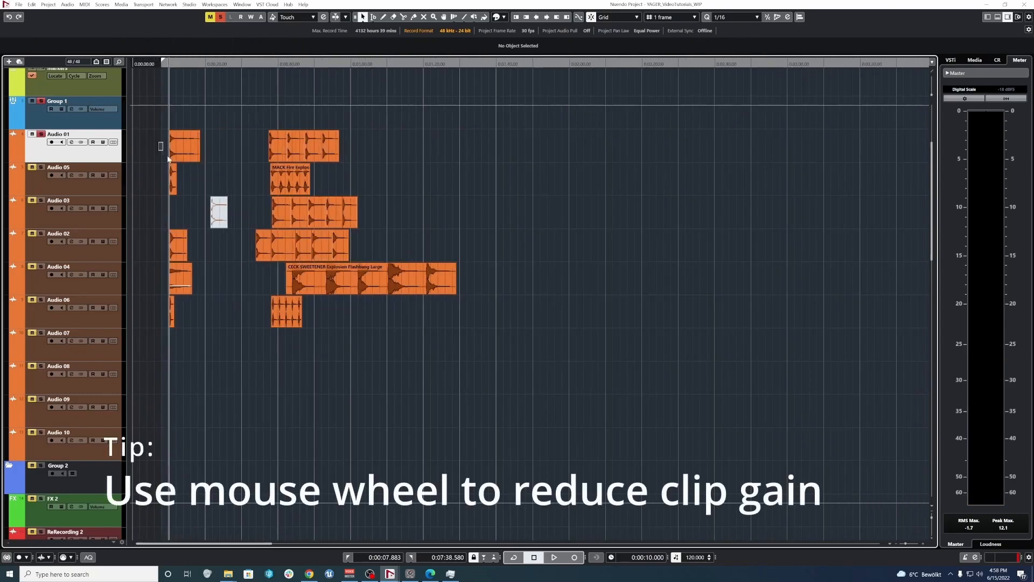
pyautogui.click(175, 278)
pyautogui.scroll(4, 296, 323)
pyautogui.scroll(4, 235, 341)
pyautogui.click(267, 142)
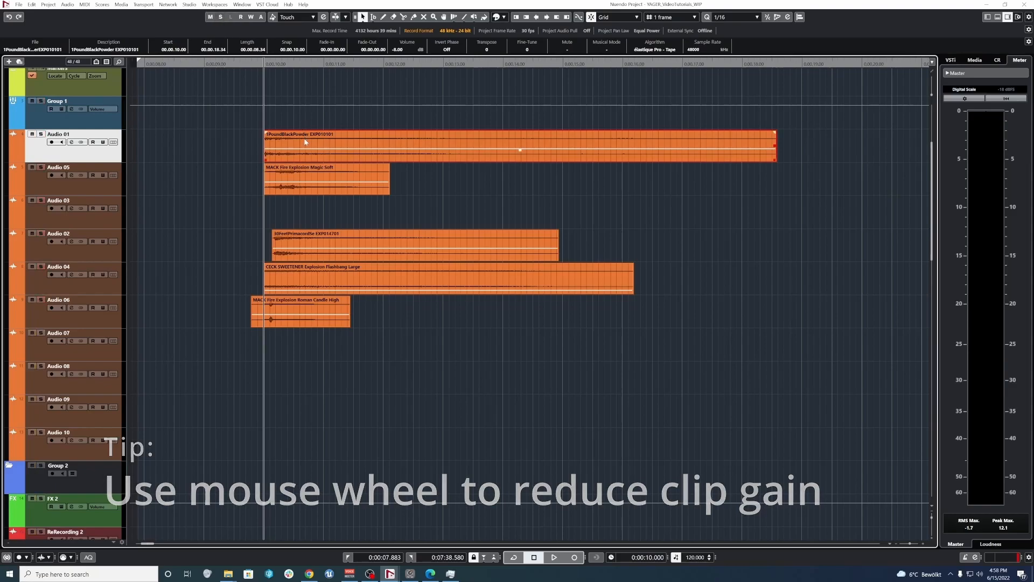
# Play the 1PoundBlackPowder clip in solo at its reduced gain and check the master meter
pyautogui.press('space')
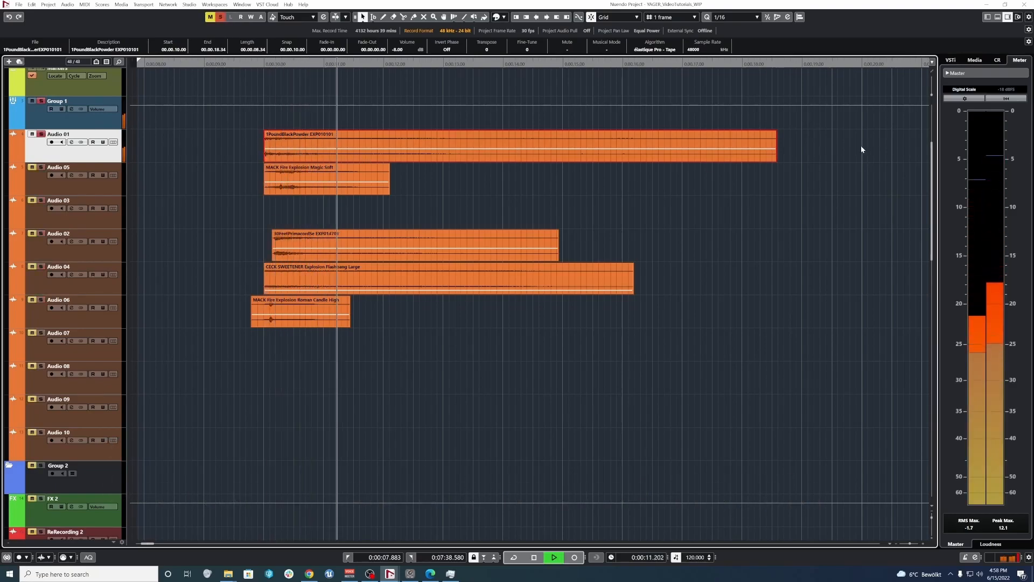
pyautogui.click(496, 187)
pyautogui.press('space')
# Raise the 1PoundBlackPowder clip's gain to -6 dB and lower the Magic Soft clip's gain further
pyautogui.click(328, 183)
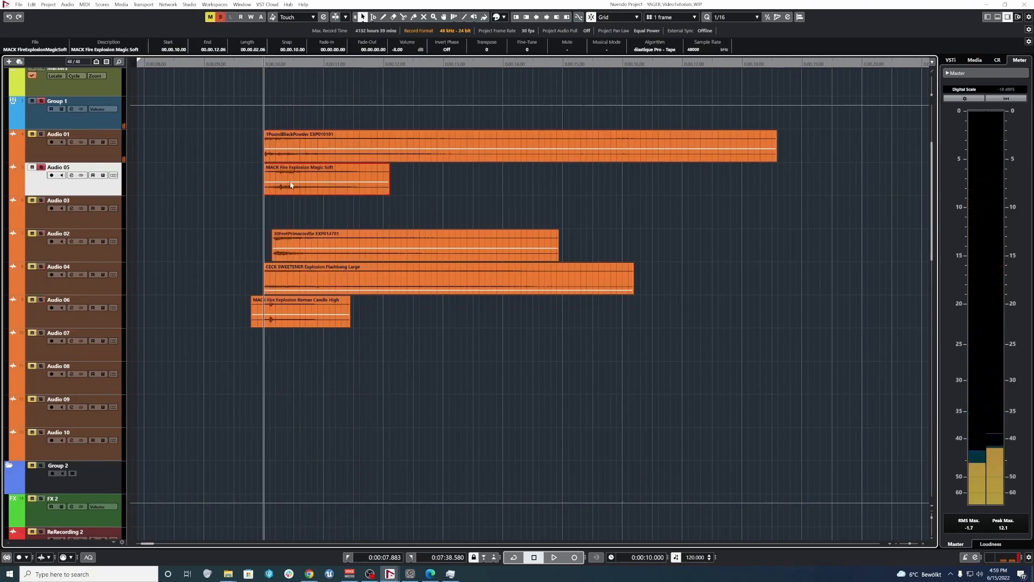
pyautogui.click(310, 157)
pyautogui.moveTo(327, 181); pyautogui.dragTo(327, 188)
pyautogui.hotkey('shift', 'Up')
# Play the rebalanced 1PoundBlackPowder and Magic Soft clips together in solo twice
pyautogui.press('space')
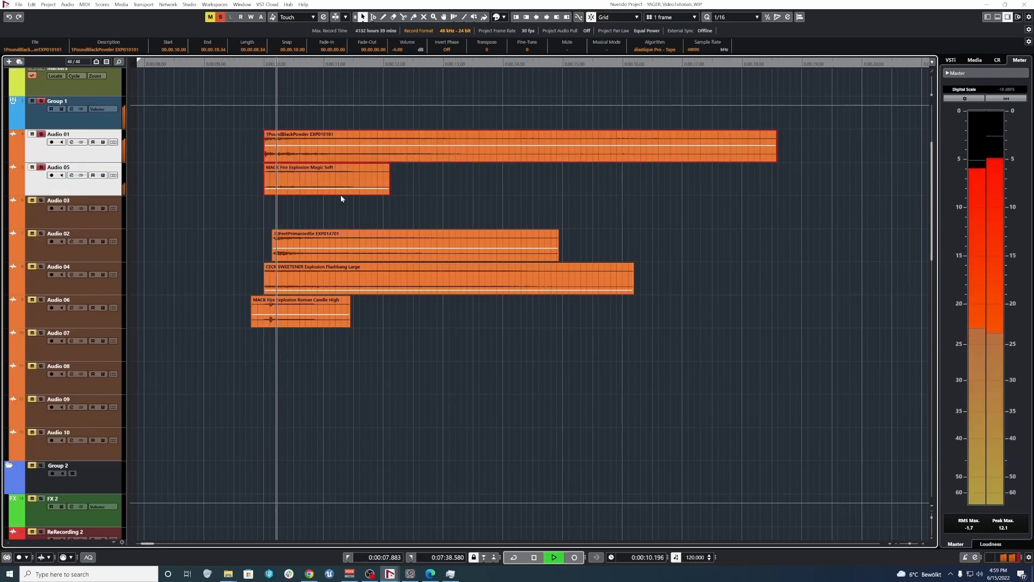
pyautogui.press('space')
pyautogui.press('space')
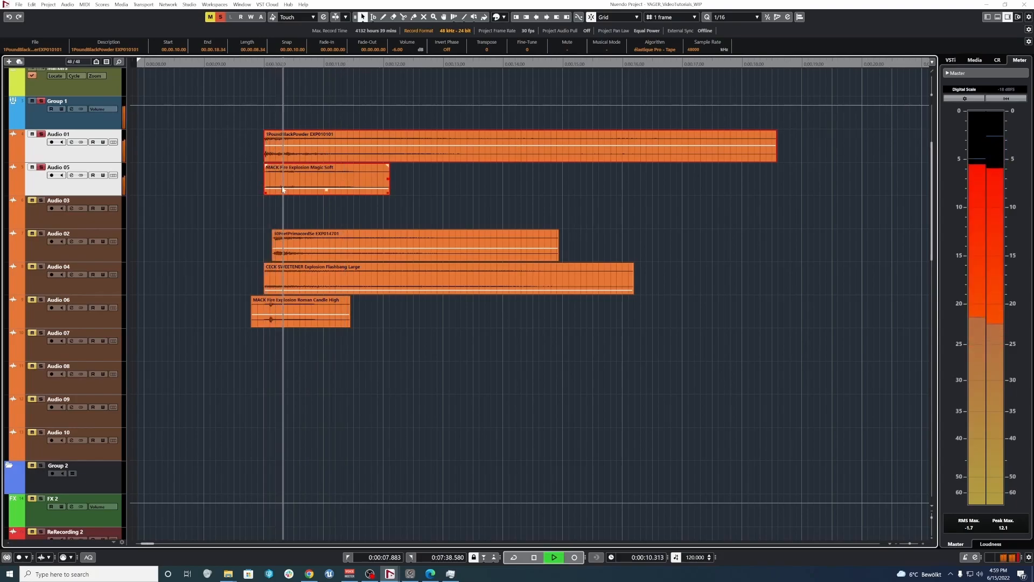
pyautogui.press('space')
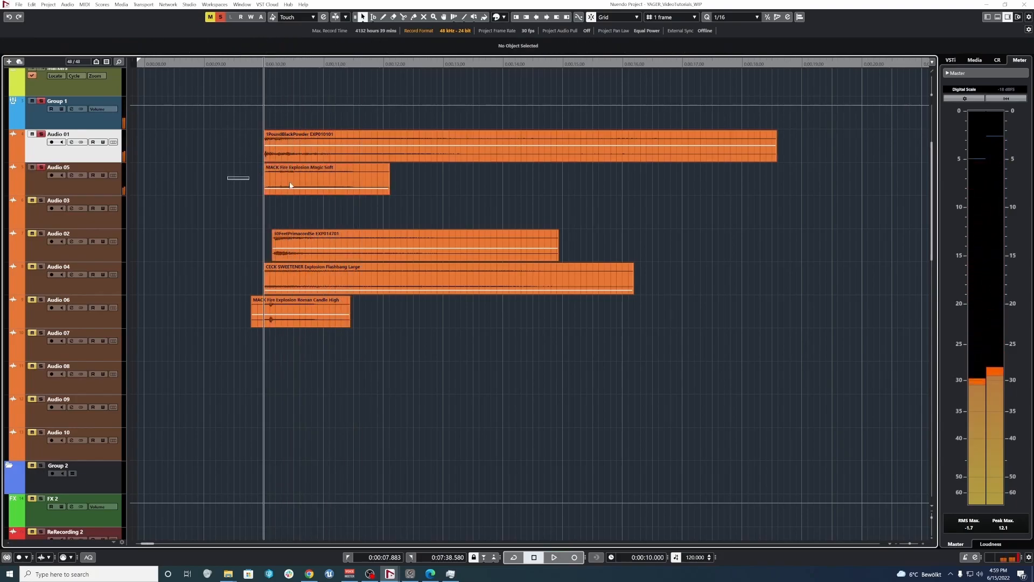
# Delay the Magic Soft clip to line up with the start of the 30FeetPrimacordSe clip and play it with the 1PoundBlackPowder clip
pyautogui.click(308, 175)
pyautogui.moveTo(317, 178)
pyautogui.mouseDown()
pyautogui.moveTo(324, 182)
pyautogui.moveTo(317, 178)
pyautogui.mouseUp()
pyautogui.keyDown('shift'); pyautogui.click(267, 149); pyautogui.keyUp('shift')
pyautogui.press('space')
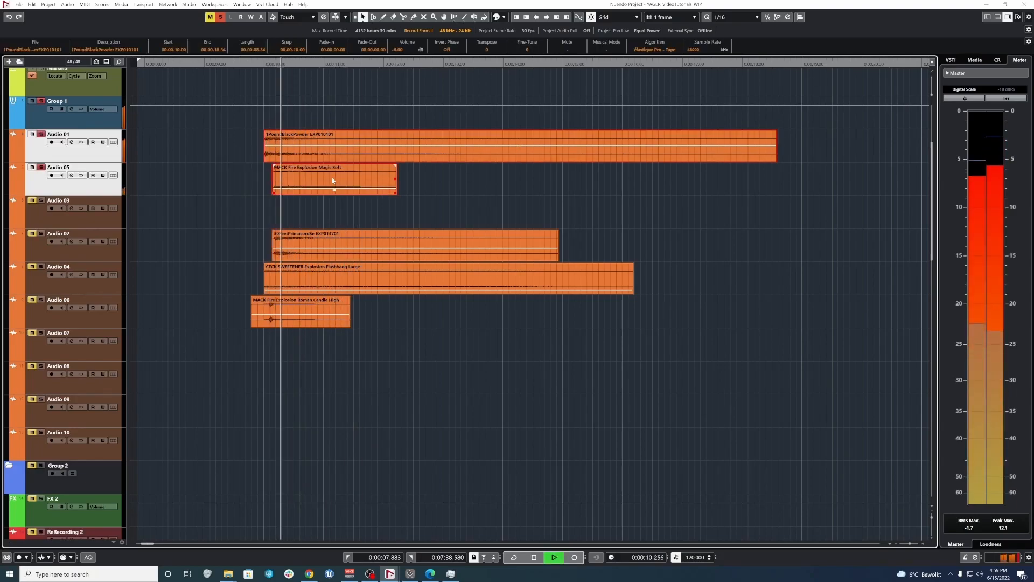
pyautogui.press('space')
pyautogui.press('space')
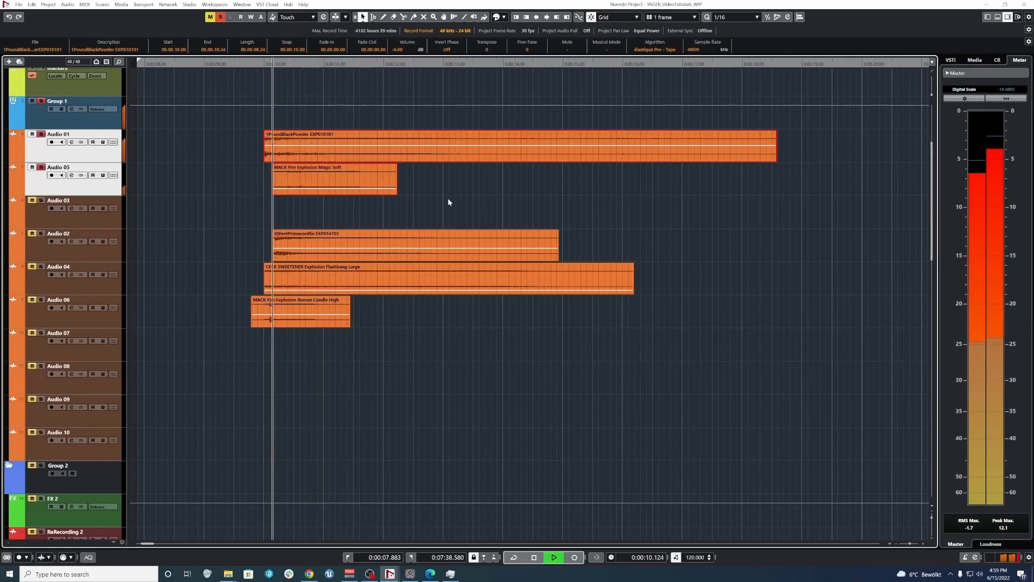
# Lower the Magic Soft clip's gain and shift it slightly earlier, with the 1PoundBlackPowder clip raised to -4 dB, and play both
pyautogui.click(235, 174)
pyautogui.press('space')
pyautogui.click(329, 182)
pyautogui.scroll(-3, 330, 183)
pyautogui.click(337, 147)
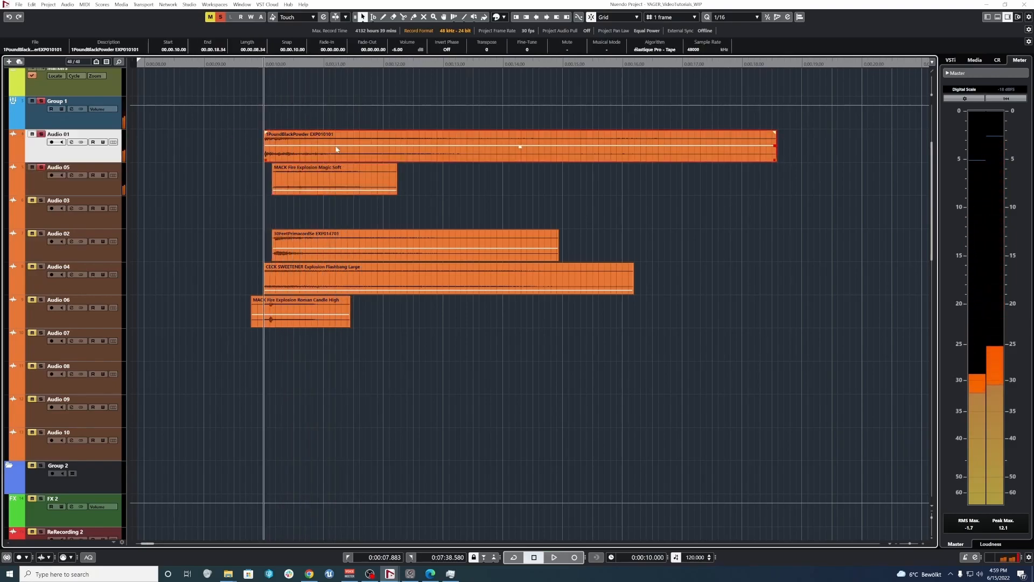
pyautogui.scroll(2, 337, 147)
pyautogui.moveTo(221, 145); pyautogui.dragTo(394, 189)
pyautogui.press('space')
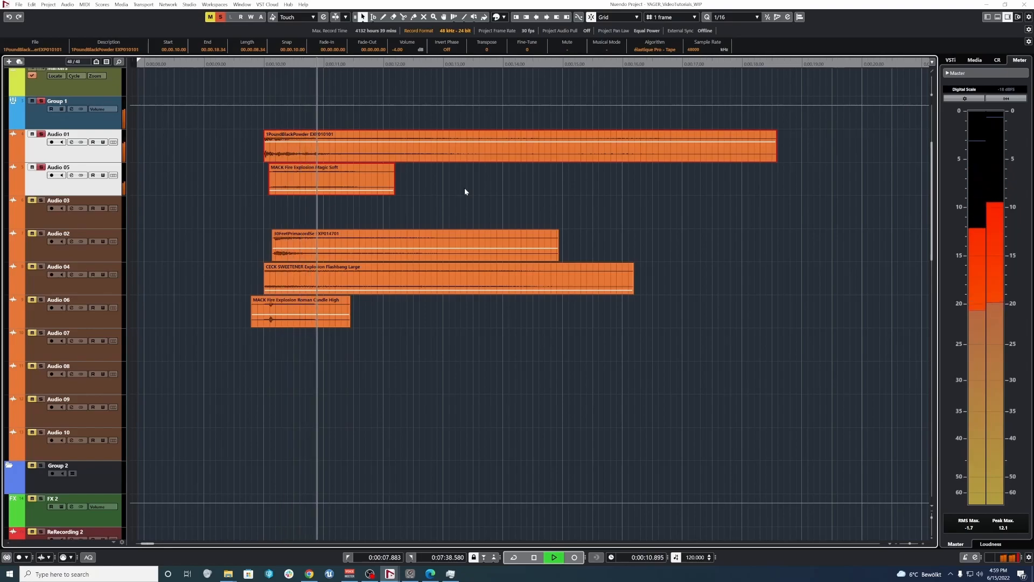
# Zoom in on the Magic Soft clip, enlarge its track, and play it in solo
pyautogui.press('space')
pyautogui.click(108, 188)
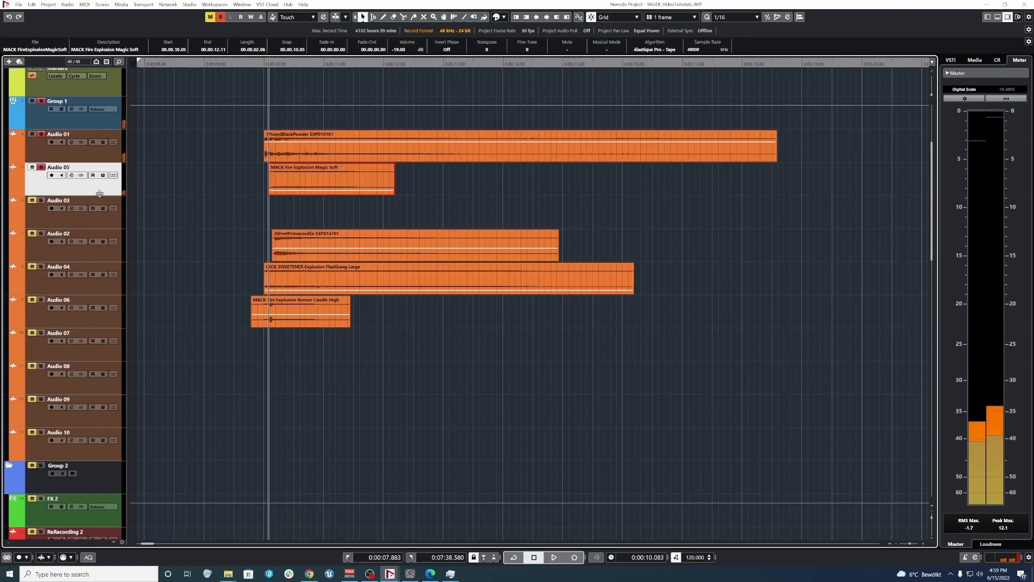
pyautogui.click(235, 254)
pyautogui.press('h')
pyautogui.click(456, 205)
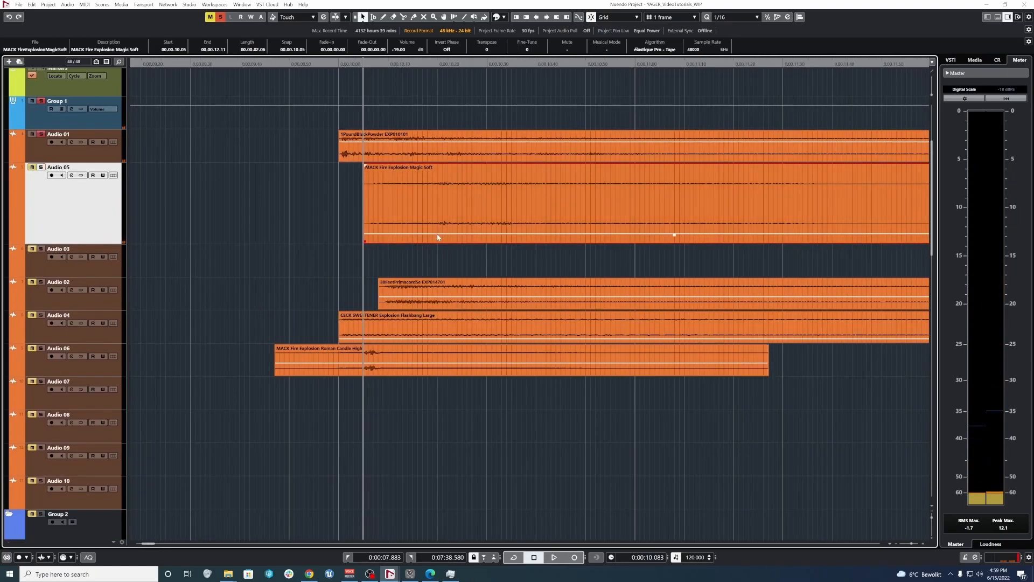
pyautogui.click(222, 17)
pyautogui.press('s')
pyautogui.press('space')
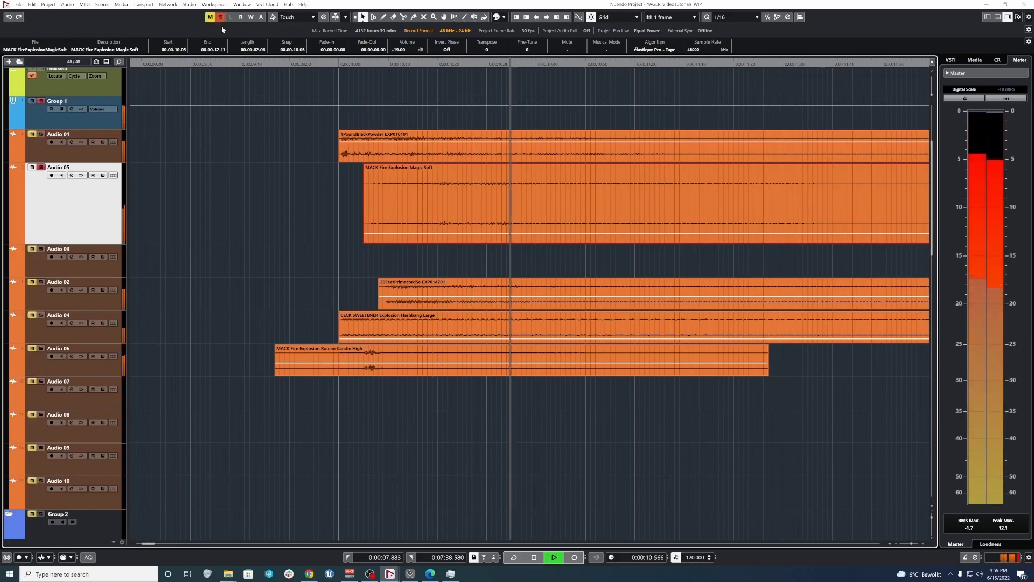
pyautogui.press('space')
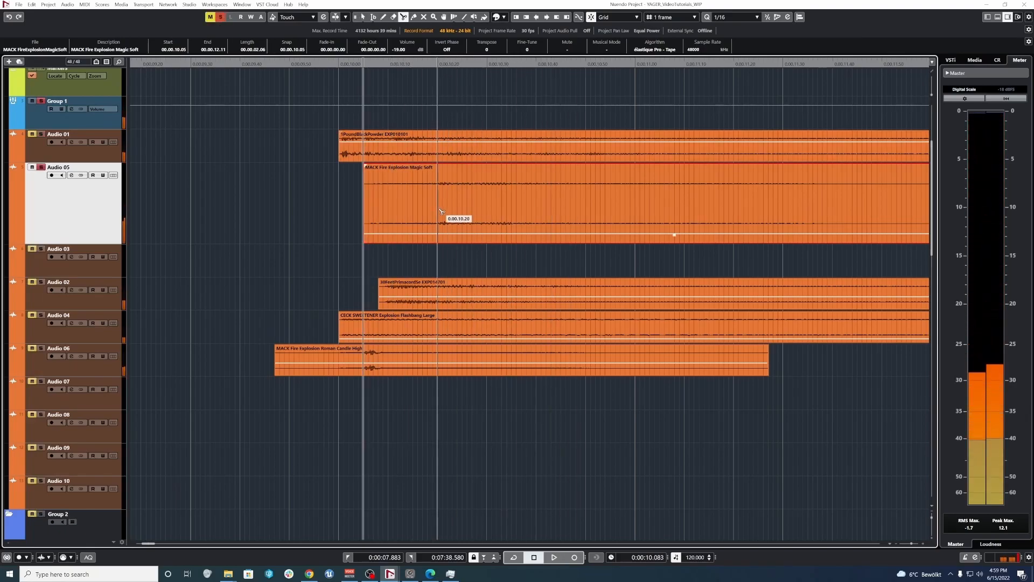
# Cut a short section out of the Magic Soft clip and shift its front part later to crossfade into the remainder
pyautogui.keyDown('alt'); pyautogui.click(433, 211); pyautogui.keyUp('alt')
pyautogui.keyDown('alt'); pyautogui.click(452, 210); pyautogui.keyUp('alt')
pyautogui.click(440, 208)
pyautogui.press('Delete')
pyautogui.moveTo(419, 211); pyautogui.dragTo(444, 211)
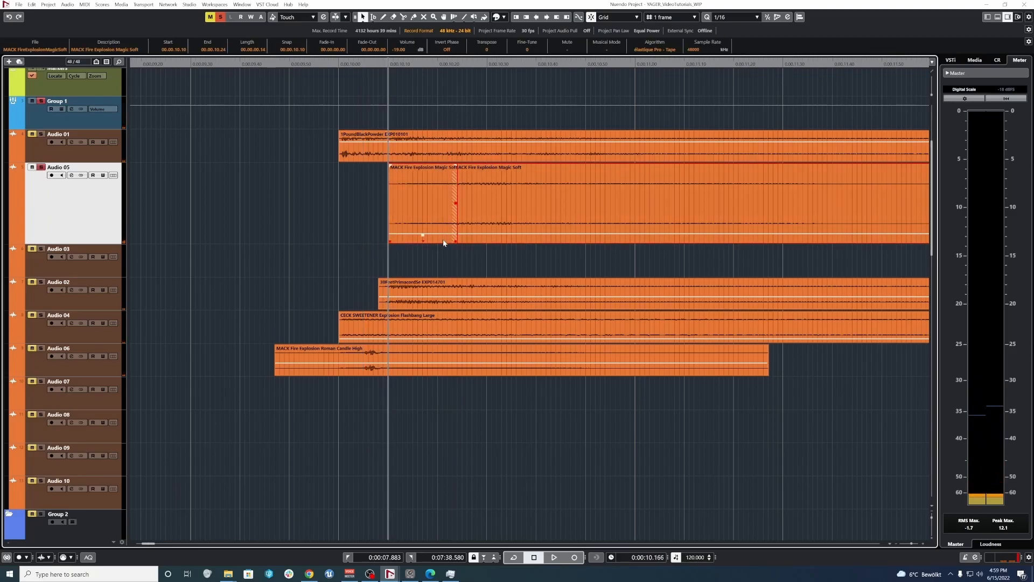
# Play the shortened Magic Soft clip together with the 1PoundBlackPowder clip in solo
pyautogui.press('g')
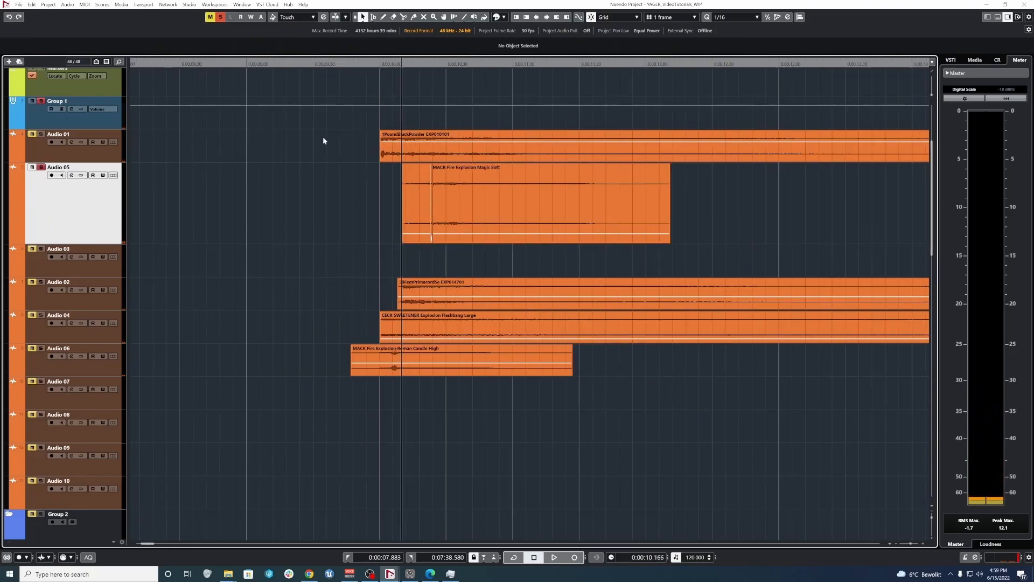
pyautogui.press('Up')
pyautogui.press('space')
pyautogui.press('space')
# Raise the Magic Soft clip's gain and play it with the 1PoundBlackPowder clip several times
pyautogui.moveTo(550, 236); pyautogui.dragTo(550, 226)
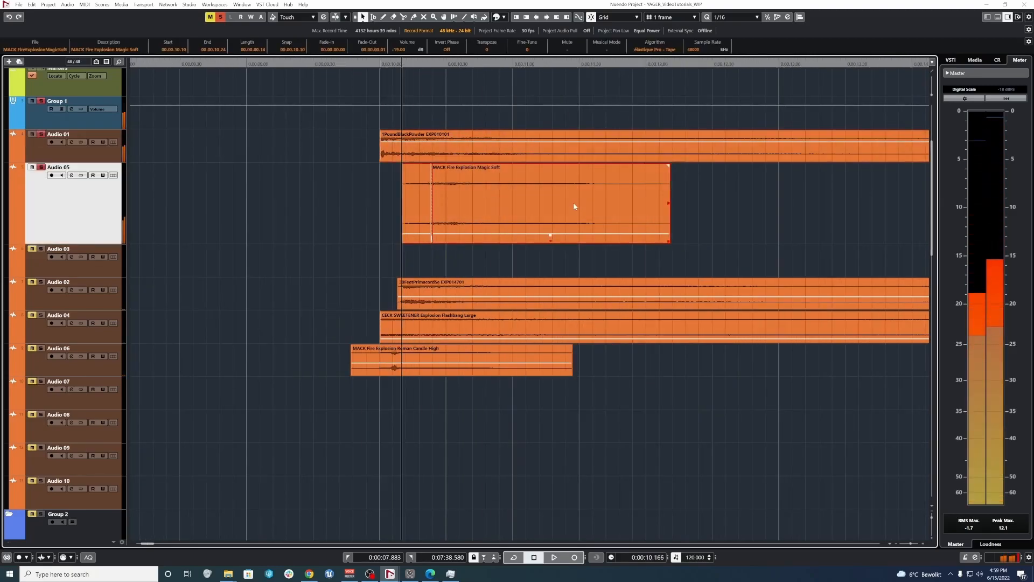
pyautogui.press('space')
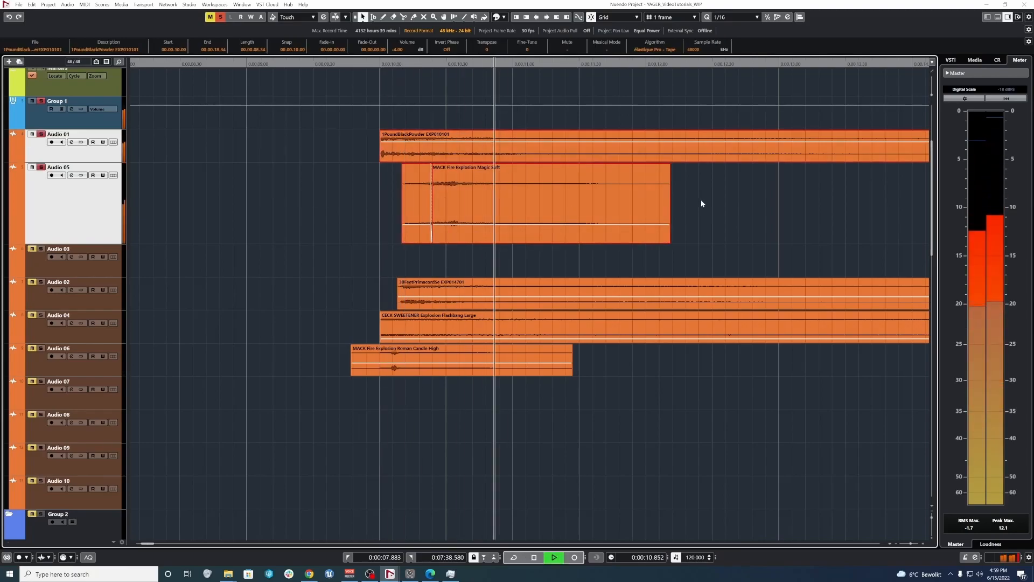
pyautogui.press('g')
pyautogui.press('g')
pyautogui.press('space')
pyautogui.press('space')
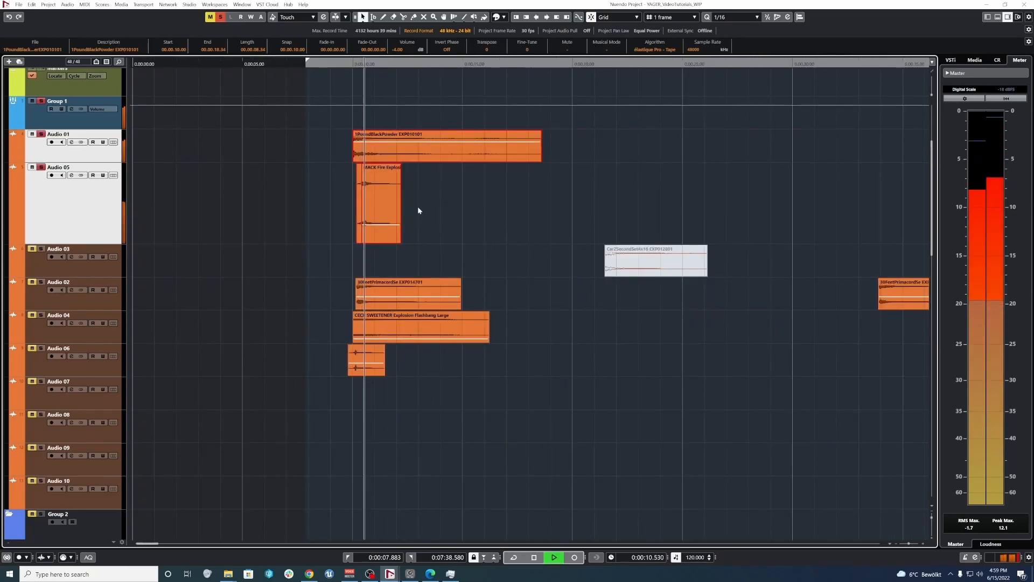
pyautogui.press('space')
pyautogui.click(448, 208)
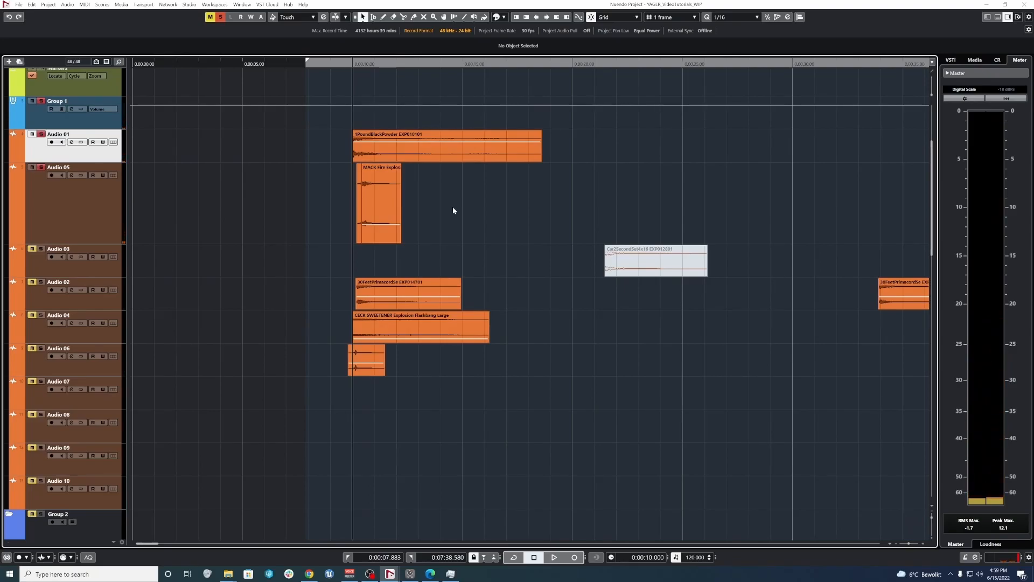
# Play the 30FeetPrimacordSe clip on its own in solo
pyautogui.moveTo(251, 286); pyautogui.dragTo(442, 296)
pyautogui.press('space')
pyautogui.scroll(-2, 579, 289)
pyautogui.press('space')
pyautogui.scroll(5, 241, 271)
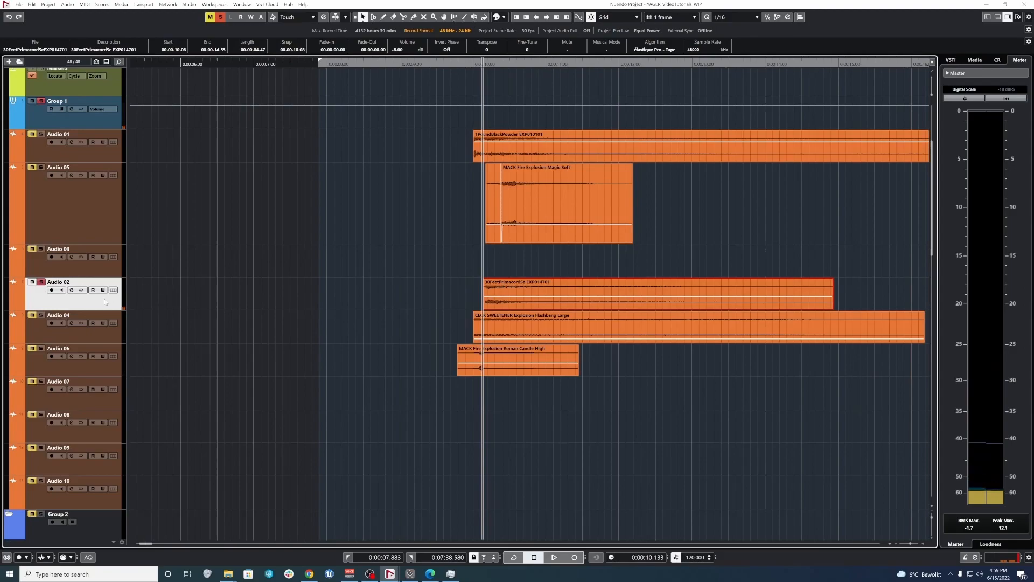
# Place the 30FeetPrimacordSe track directly below Magic Soft with its clip starting at 00.00.10.04, and play the three layers
pyautogui.press('space')
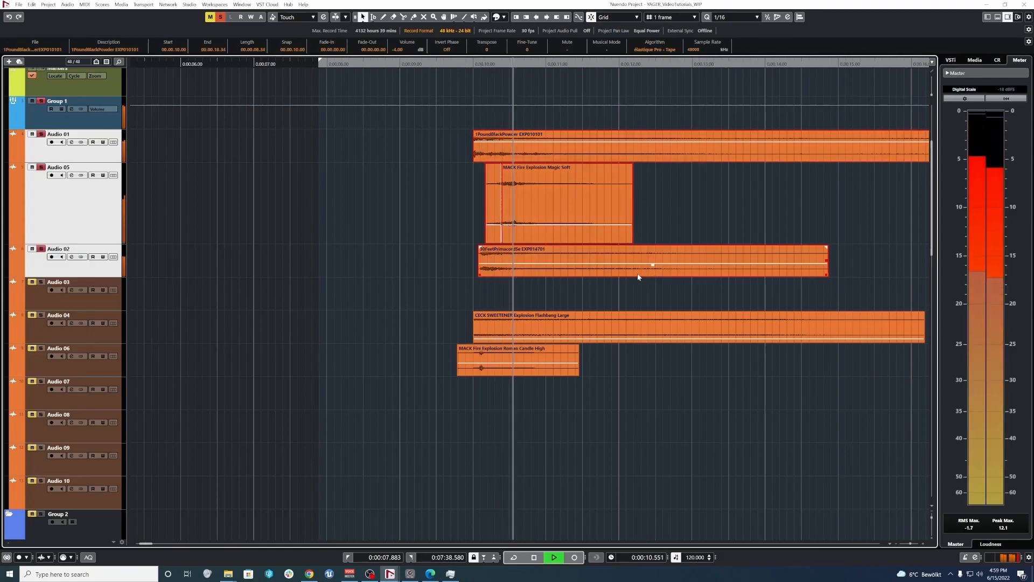
pyautogui.click(458, 240)
pyautogui.click(540, 263)
pyautogui.press('space')
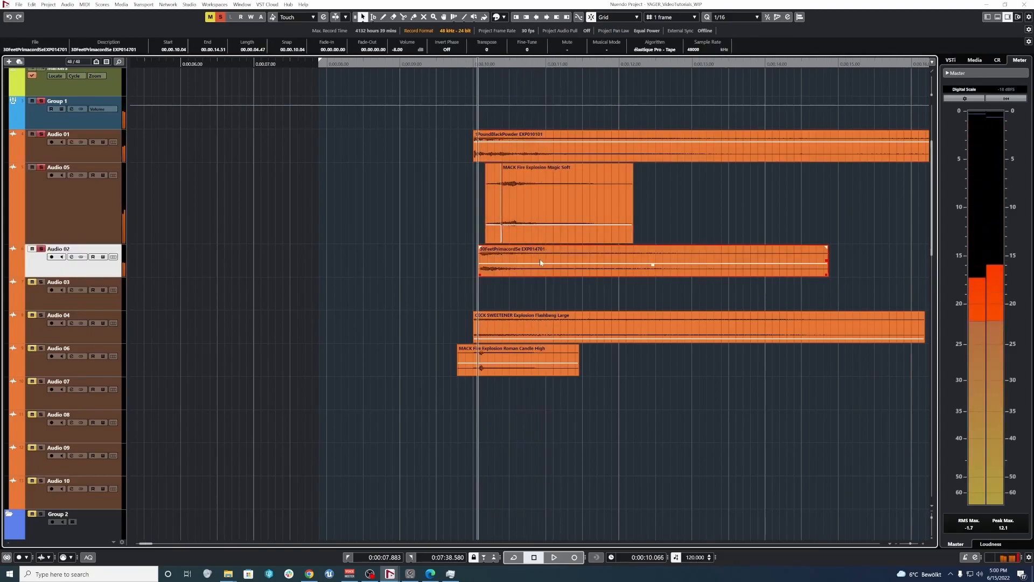
# Raise the 30FeetPrimacordSe clip's gain and play it with the 1PoundBlackPowder and Magic Soft clips
pyautogui.moveTo(653, 265); pyautogui.dragTo(653, 255)
pyautogui.click(428, 261)
pyautogui.moveTo(498, 261); pyautogui.dragTo(492, 261)
pyautogui.press('space')
pyautogui.click(429, 240)
pyautogui.moveTo(429, 259); pyautogui.dragTo(517, 146)
pyautogui.press('space')
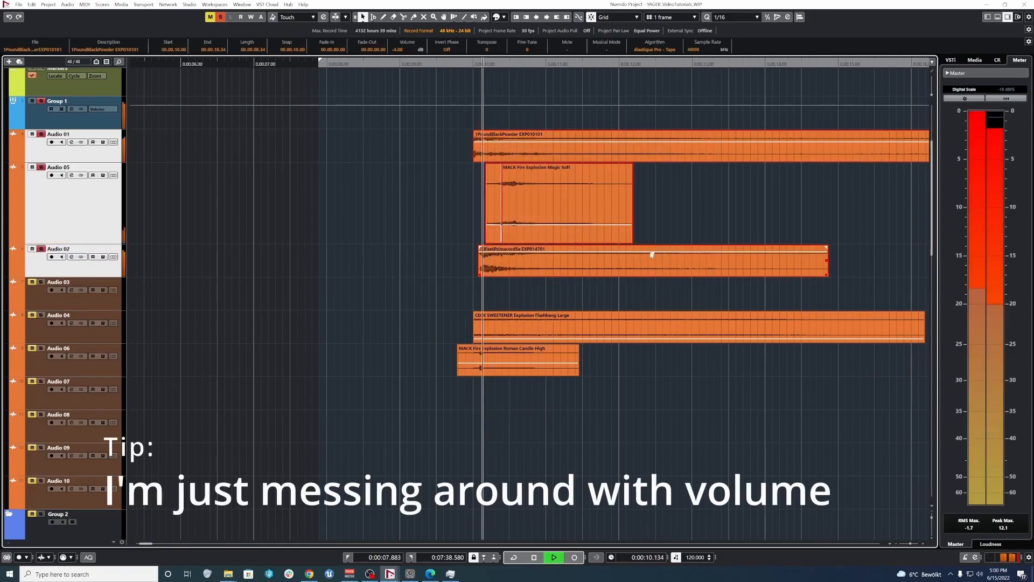
pyautogui.press('space')
# Lower the gain of all three layers, with 30FeetPrimacordSe at -6 dB, and play them together
pyautogui.moveTo(660, 199); pyautogui.dragTo(409, 132)
pyautogui.moveTo(653, 252); pyautogui.dragTo(651, 261)
pyautogui.moveTo(420, 140); pyautogui.dragTo(646, 261)
pyautogui.press('space')
pyautogui.press('space')
# Shift the 30FeetPrimacordSe clip earlier, close to the start of 1PoundBlackPowder, and play the three layers
pyautogui.press('h')
pyautogui.press('h')
pyautogui.moveTo(511, 270); pyautogui.dragTo(496, 270)
pyautogui.moveTo(420, 141); pyautogui.dragTo(658, 270)
pyautogui.press('space')
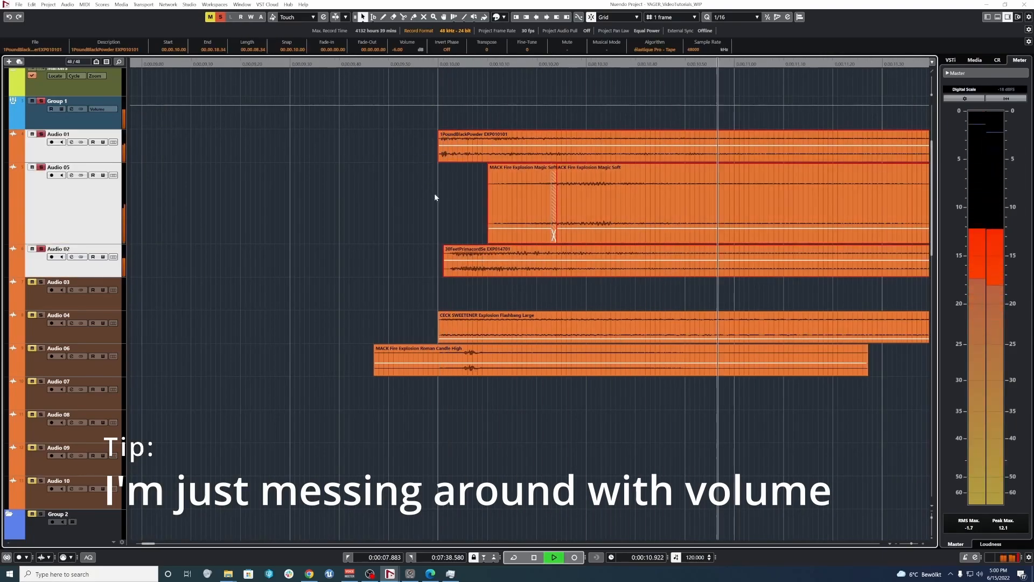
pyautogui.press('space')
# Play only the realigned 30FeetPrimacordSe clip in solo
pyautogui.press('h')
pyautogui.press('h')
pyautogui.click(472, 146)
pyautogui.keyDown('shift'); pyautogui.click(473, 256); pyautogui.keyUp('shift')
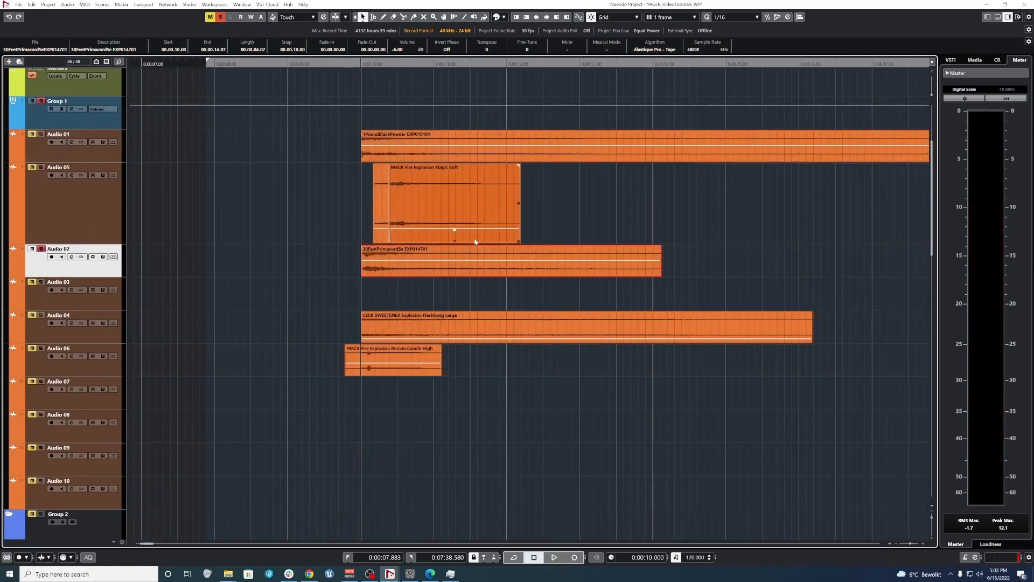
pyautogui.click(451, 267)
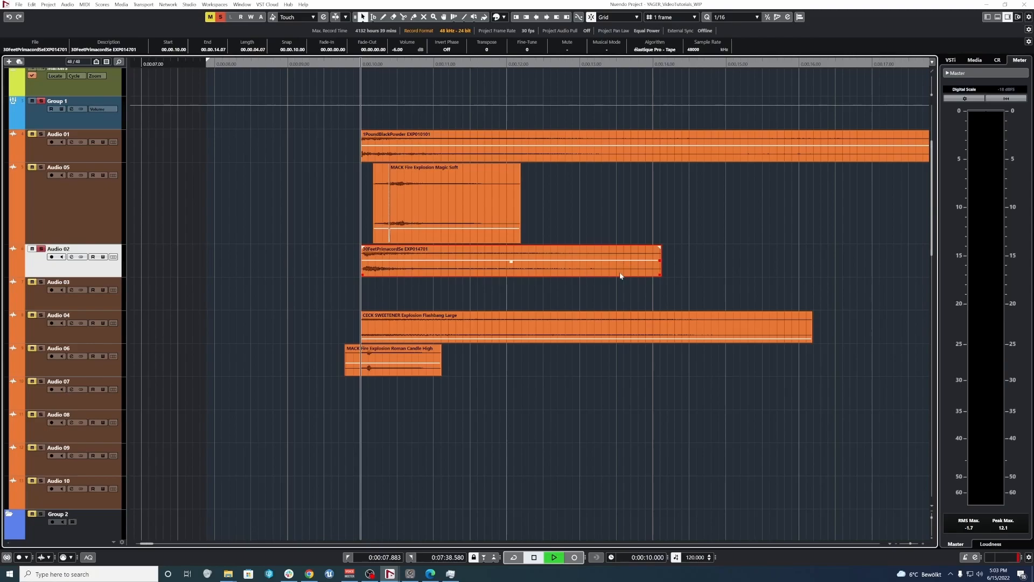
pyautogui.press('space')
# Add a short fade-in to the 30FeetPrimacordSe clip and trim its beginning to start at 00.00.10.01
pyautogui.click(277, 252)
pyautogui.scroll(5, 289, 259)
pyautogui.hscroll(4, 603, 295)
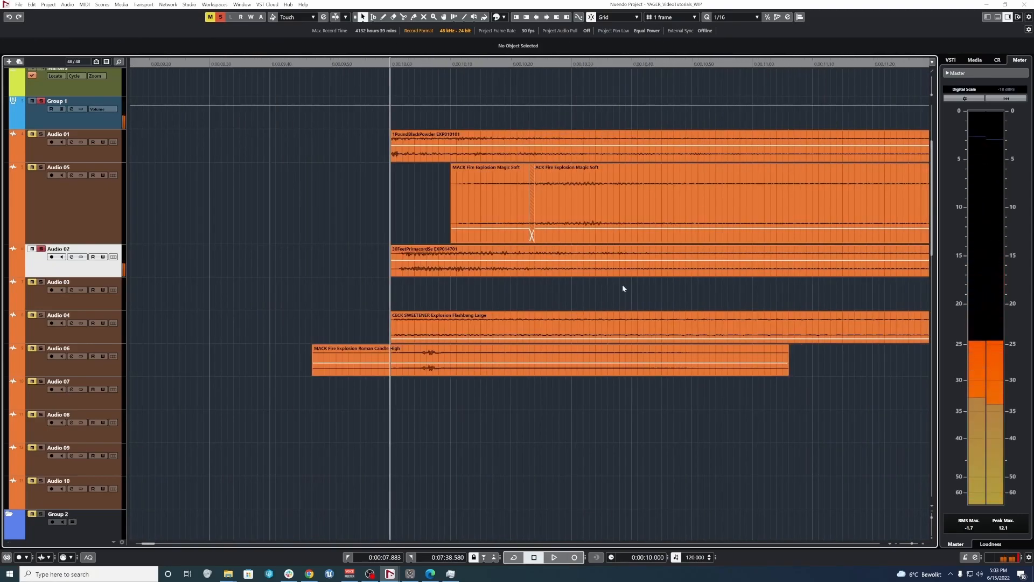
pyautogui.moveTo(392, 246); pyautogui.dragTo(420, 252)
pyautogui.click(462, 286)
pyautogui.keyDown('alt'); pyautogui.click(401, 273); pyautogui.keyUp('alt')
pyautogui.click(397, 270)
pyautogui.press('Delete')
# Play the 1PoundBlackPowder, Magic Soft and faded-in 30FeetPrimacordSe clips together in solo
pyautogui.click(432, 286)
pyautogui.moveTo(354, 122); pyautogui.dragTo(525, 244)
pyautogui.press('space')
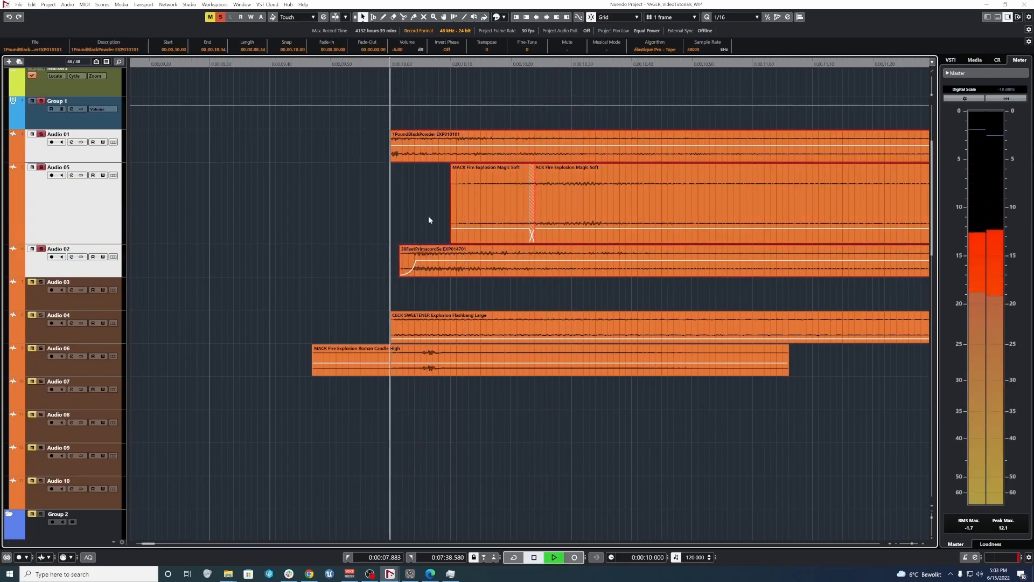
pyautogui.click(424, 208)
# Try a much higher gain on the 30FeetPrimacordSe clip and play it with the other two layers
pyautogui.click(449, 263)
pyautogui.scroll(4, 450, 265)
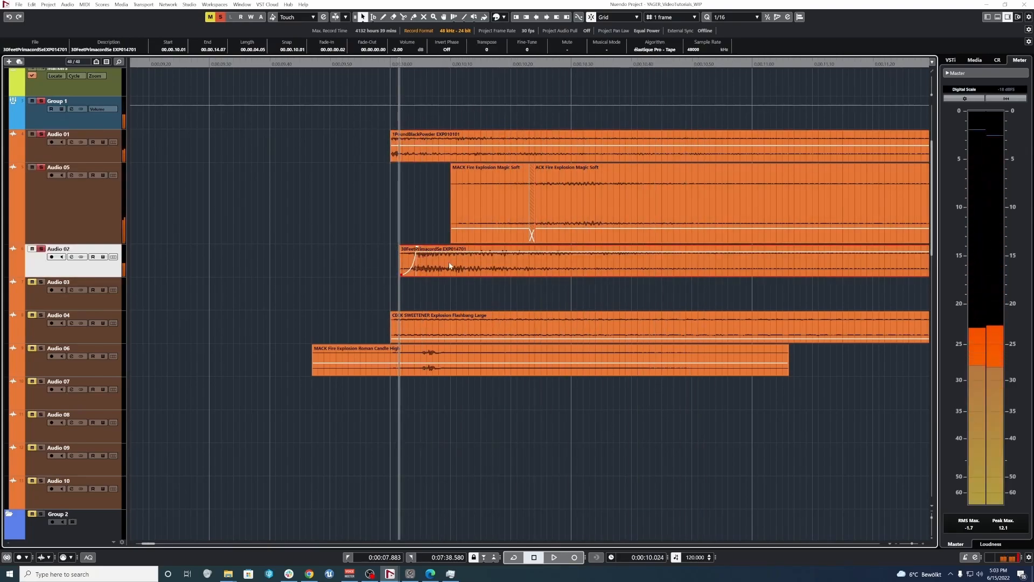
pyautogui.click(368, 154)
pyautogui.press('space')
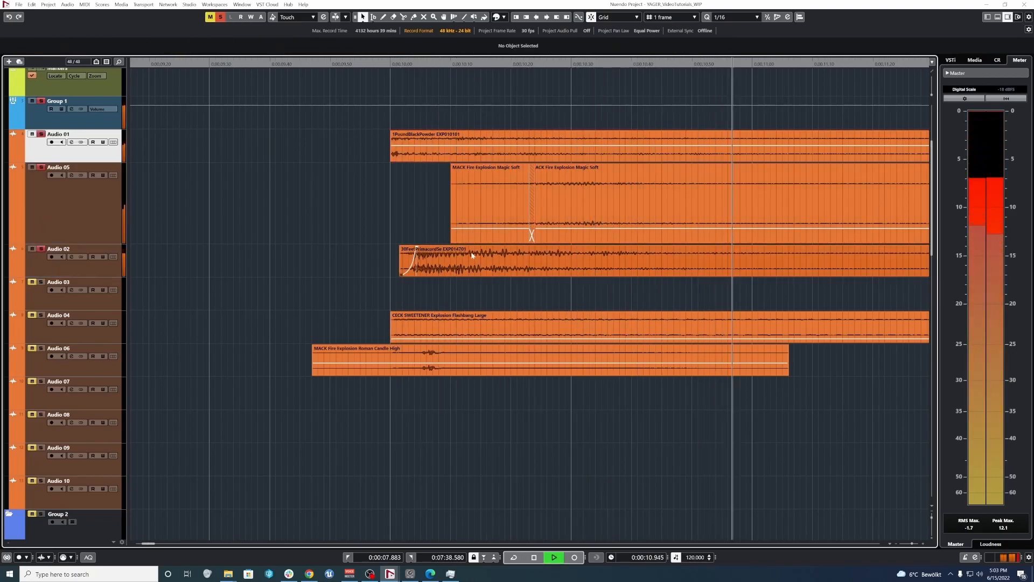
# Lower the 30FeetPrimacordSe clip's gain to -7 dB and play the three layers together
pyautogui.click(468, 253)
pyautogui.press('space')
pyautogui.scroll(-4, 468, 253)
pyautogui.moveTo(319, 145); pyautogui.dragTo(541, 257)
pyautogui.press('space')
# Replay the three-layer explosion from its start several times to judge the balance
pyautogui.scroll(-4, 309, 251)
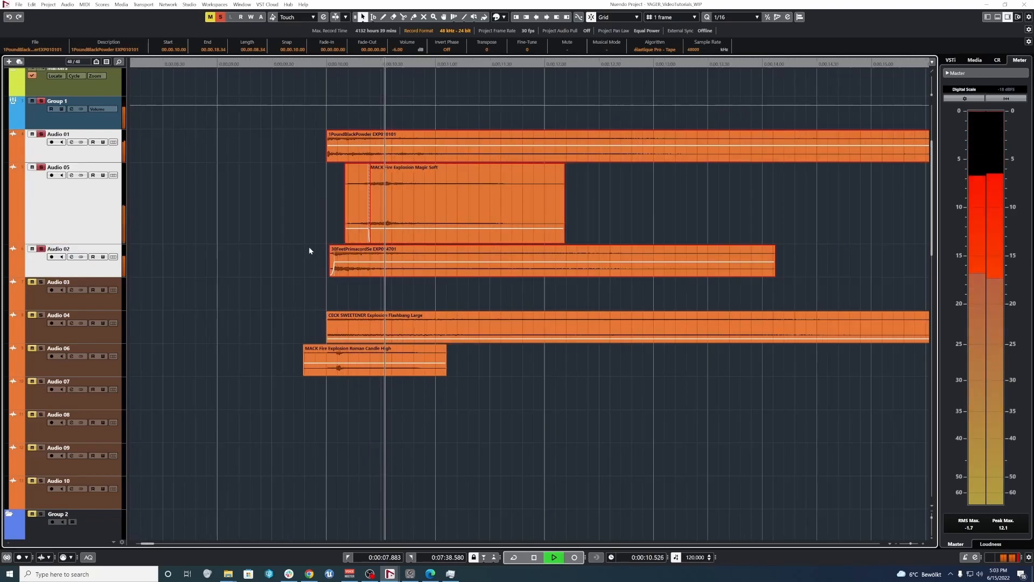
pyautogui.scroll(-4, 309, 251)
pyautogui.press('space')
pyautogui.press('space')
pyautogui.press('space')
pyautogui.press('space')
pyautogui.press('space')
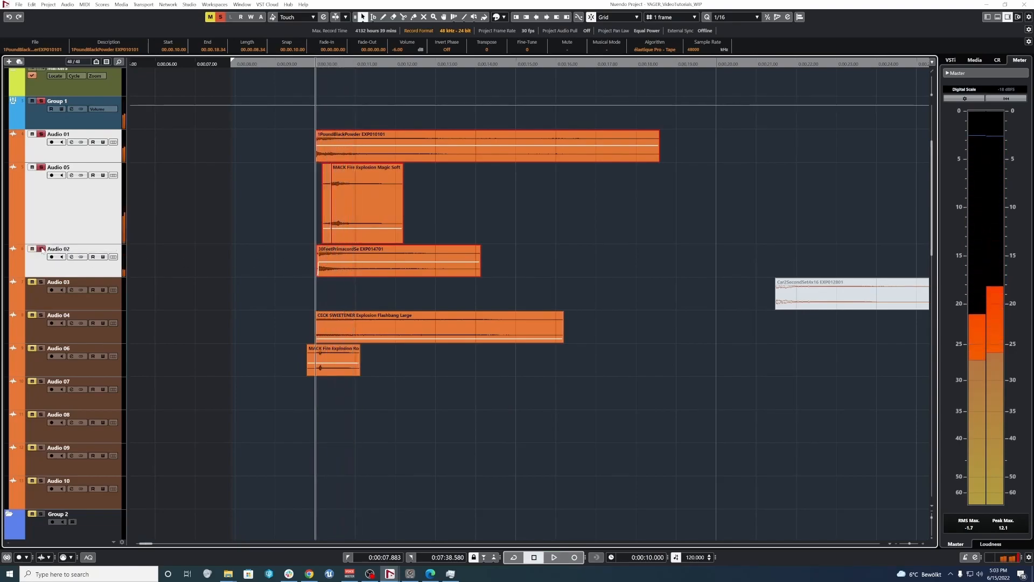
pyautogui.press('space')
pyautogui.click(277, 192)
pyautogui.press('space')
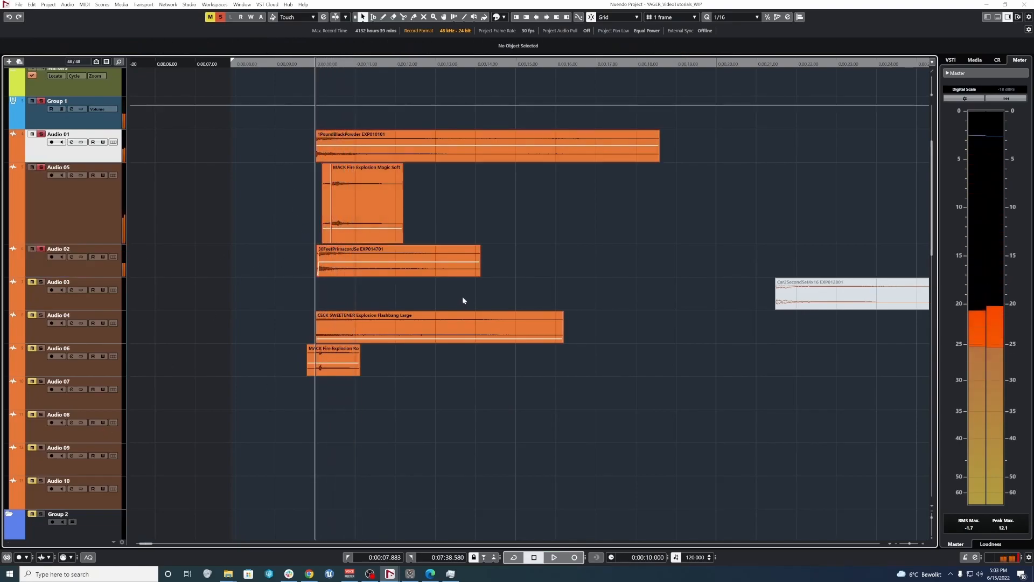
# Play only the 1PoundBlackPowder and Magic Soft clips in solo, leaving out 30FeetPrimacordSe for comparison
pyautogui.click(388, 257)
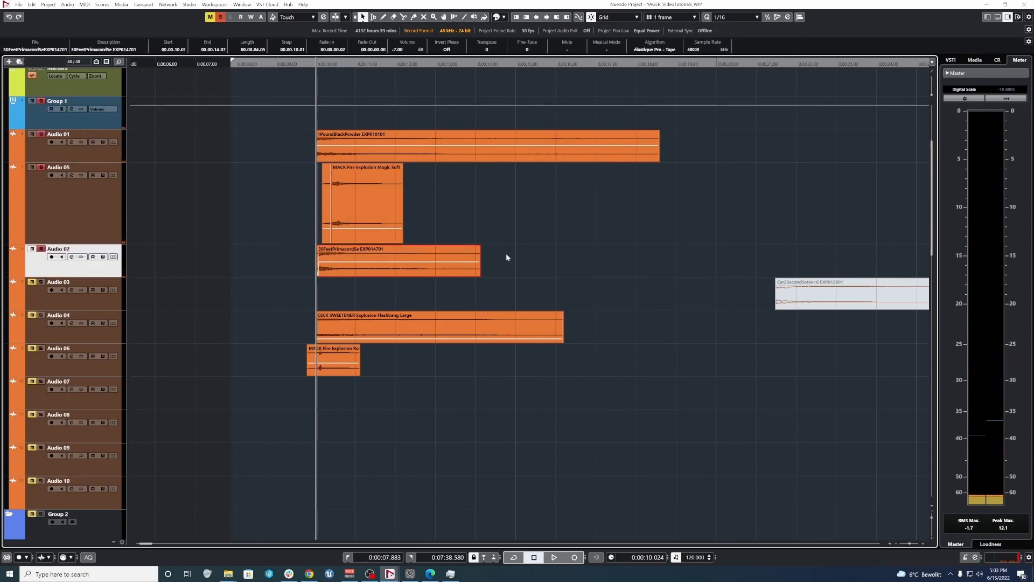
pyautogui.moveTo(289, 143); pyautogui.dragTo(458, 299)
pyautogui.click(466, 267)
pyautogui.moveTo(266, 156); pyautogui.dragTo(444, 213)
pyautogui.press('space')
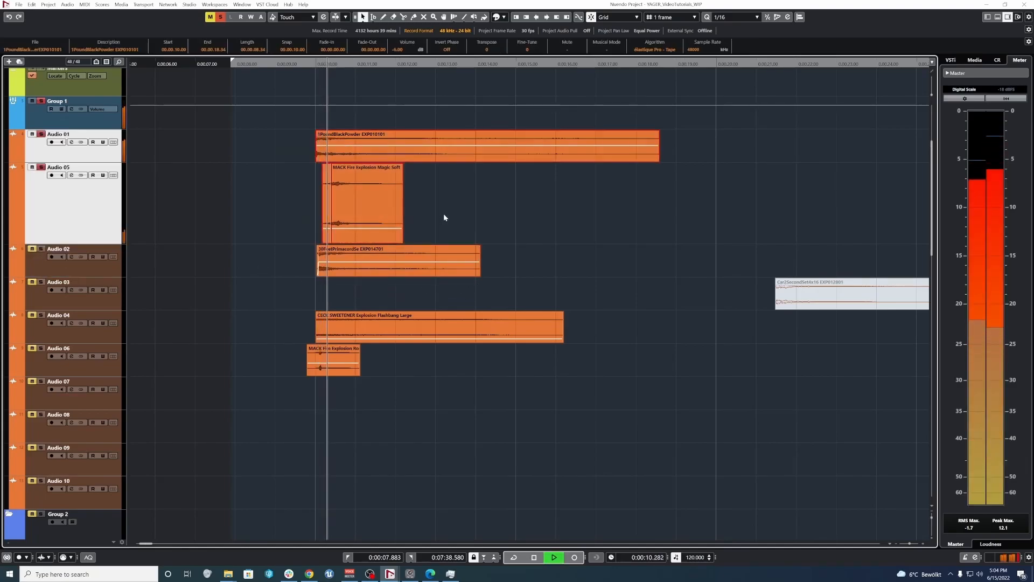
pyautogui.press('space')
# Bring the 30FeetPrimacordSe clip back into the solo and play all three layers twice
pyautogui.moveTo(264, 149); pyautogui.dragTo(489, 268)
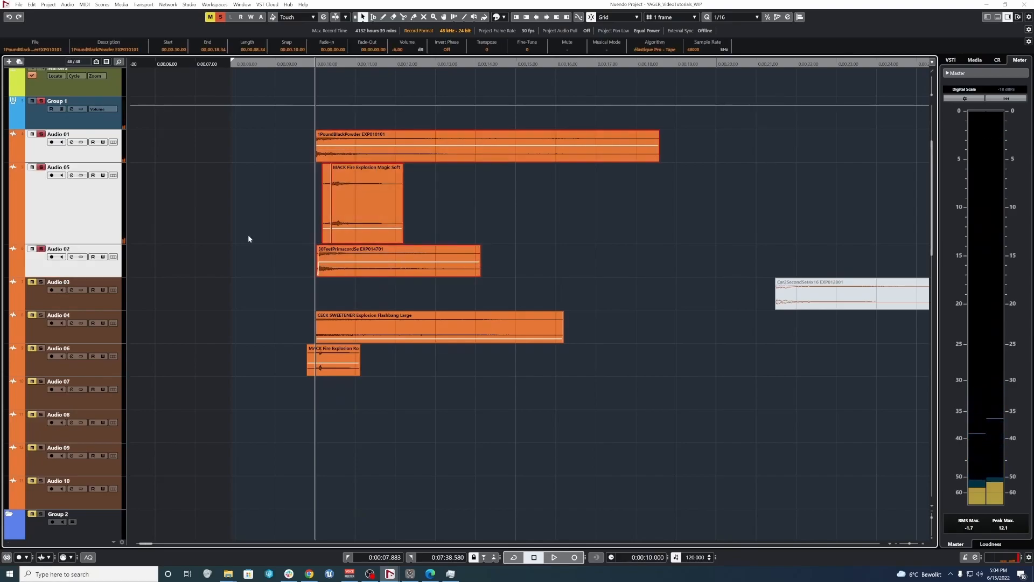
pyautogui.press('space')
pyautogui.press('space')
pyautogui.press('space')
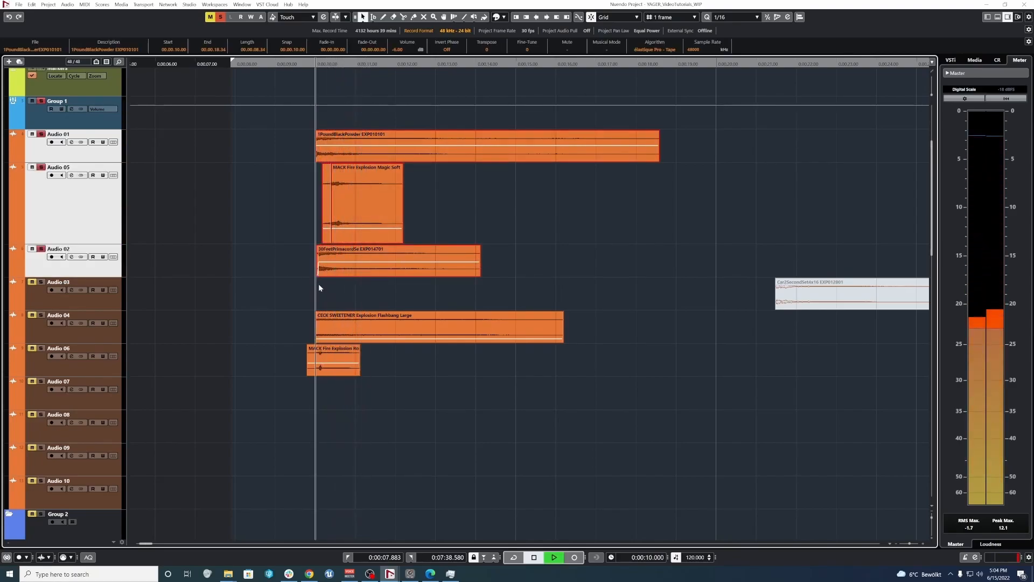
pyautogui.press('space')
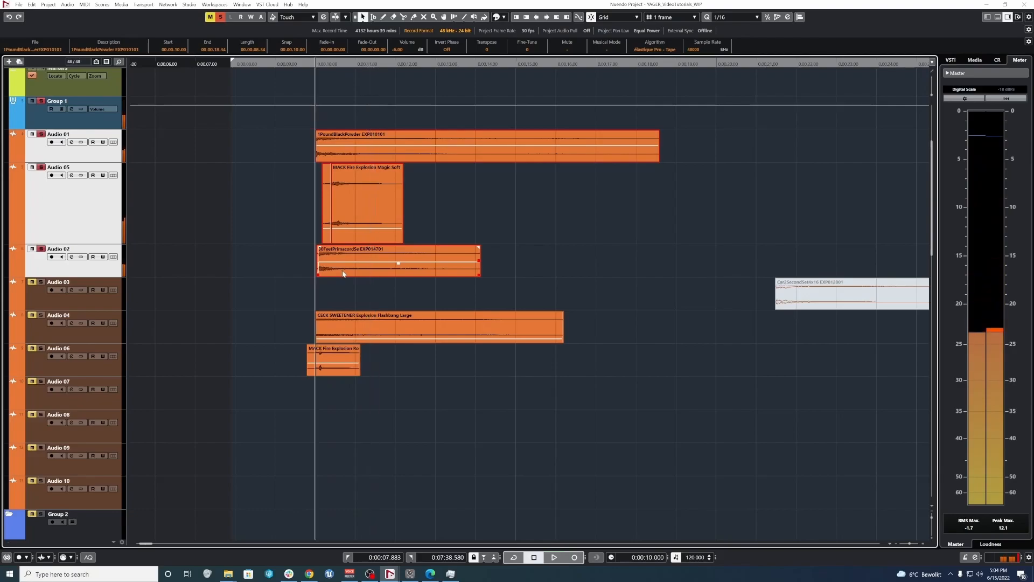
# Try a higher gain on the 30FeetPrimacordSe clip, play the three layers, and return the gain to -7 dB
pyautogui.click(342, 274)
pyautogui.scroll(3, 342, 273)
pyautogui.click(282, 143)
pyautogui.click(424, 259)
pyautogui.press('space')
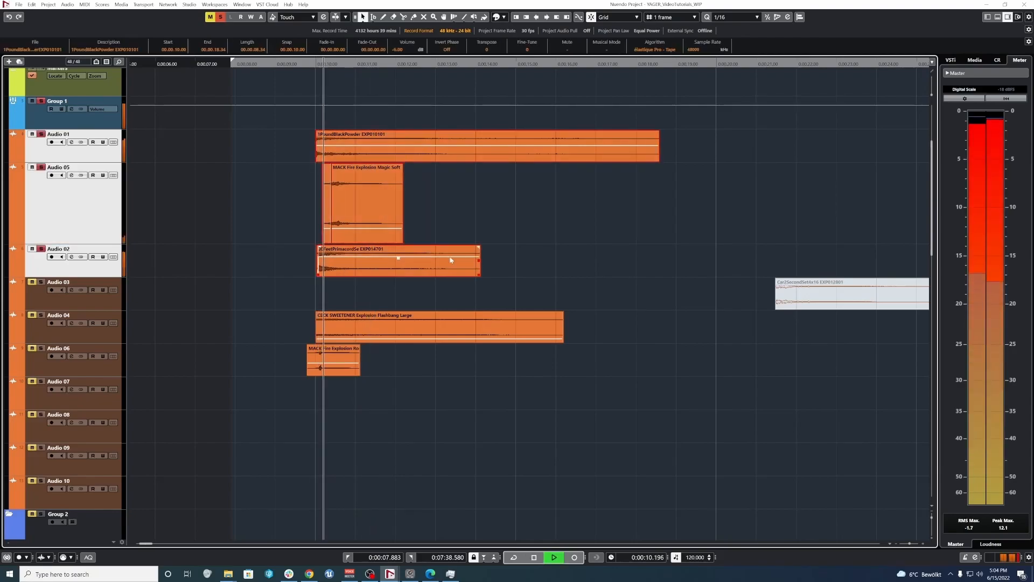
pyautogui.press('space')
pyautogui.press('space')
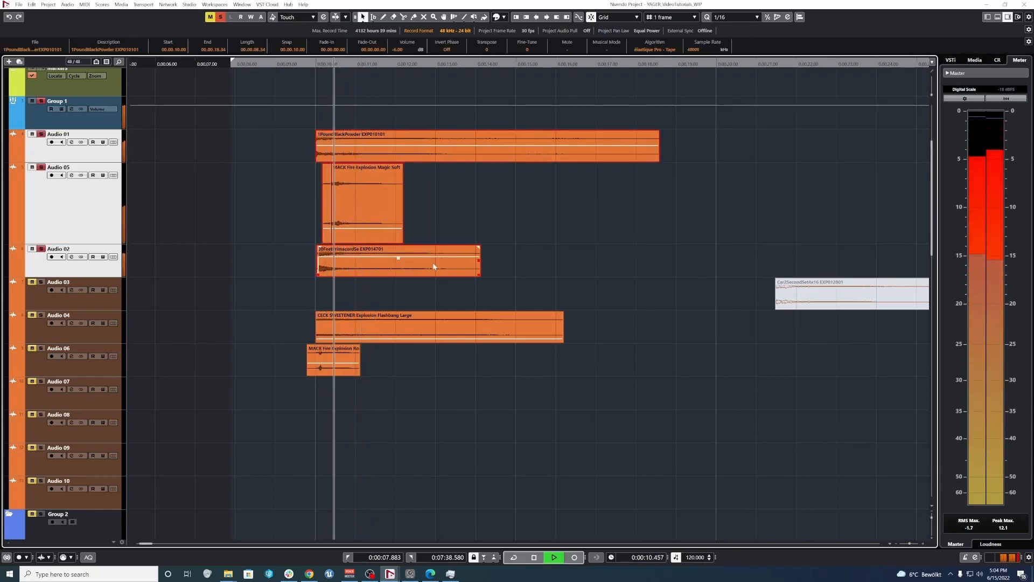
pyautogui.press('space')
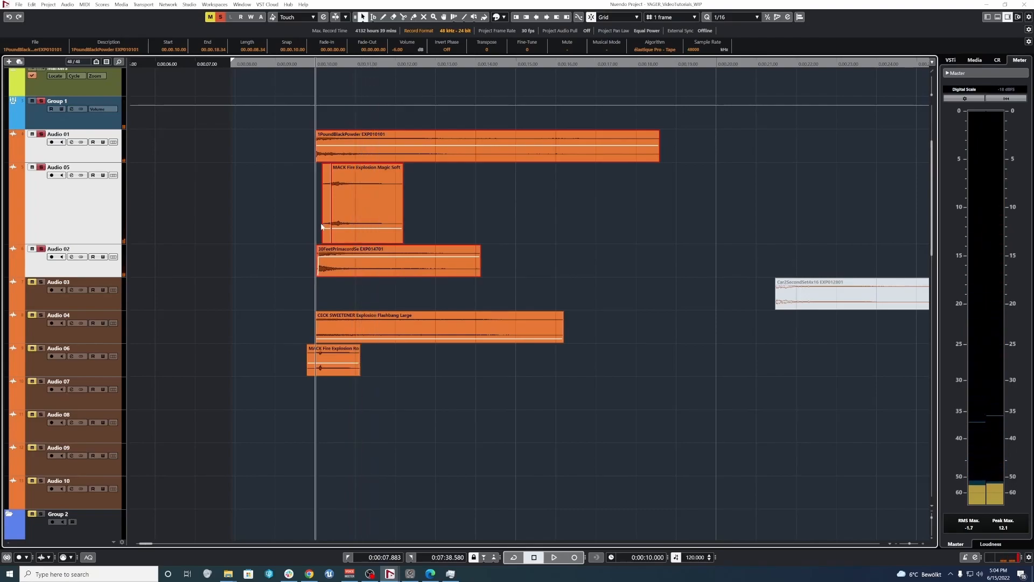
pyautogui.click(346, 270)
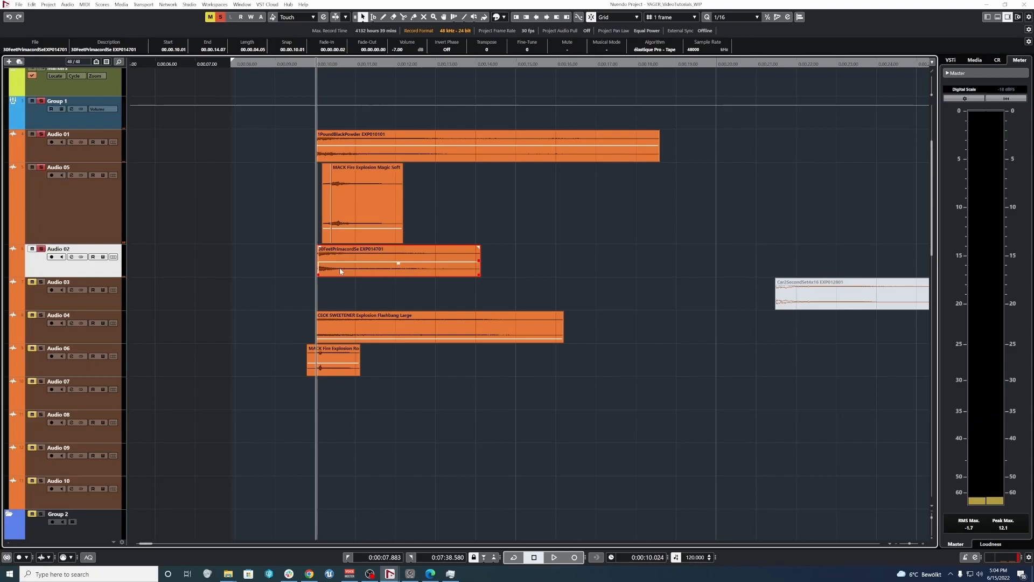
# Turn off solo on all tracks and select the CECK SWEETENER Explosion Flashbang Large clip
pyautogui.click(251, 253)
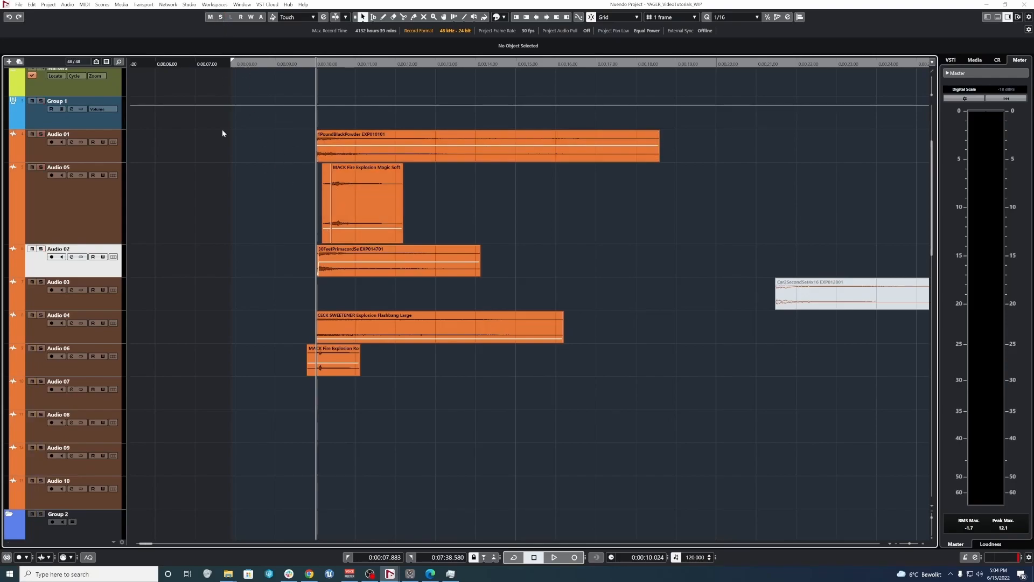
pyautogui.click(351, 331)
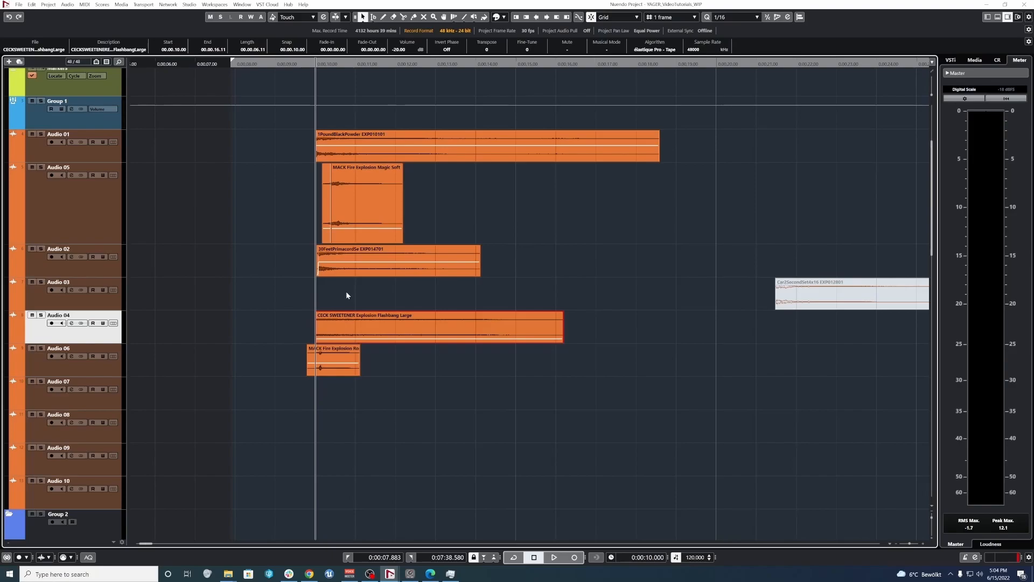
# Play the CECK SWEETENER Explosion Flashbang Large clip and the MACK Fire Explosion Roman Candle High clip individually in solo
pyautogui.press('s')
pyautogui.press('space')
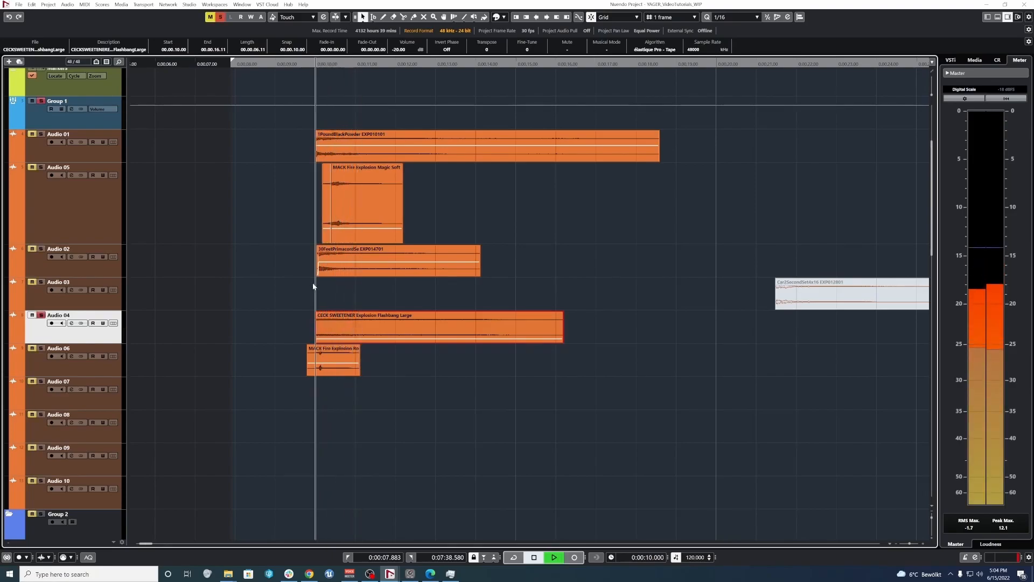
pyautogui.click(334, 360)
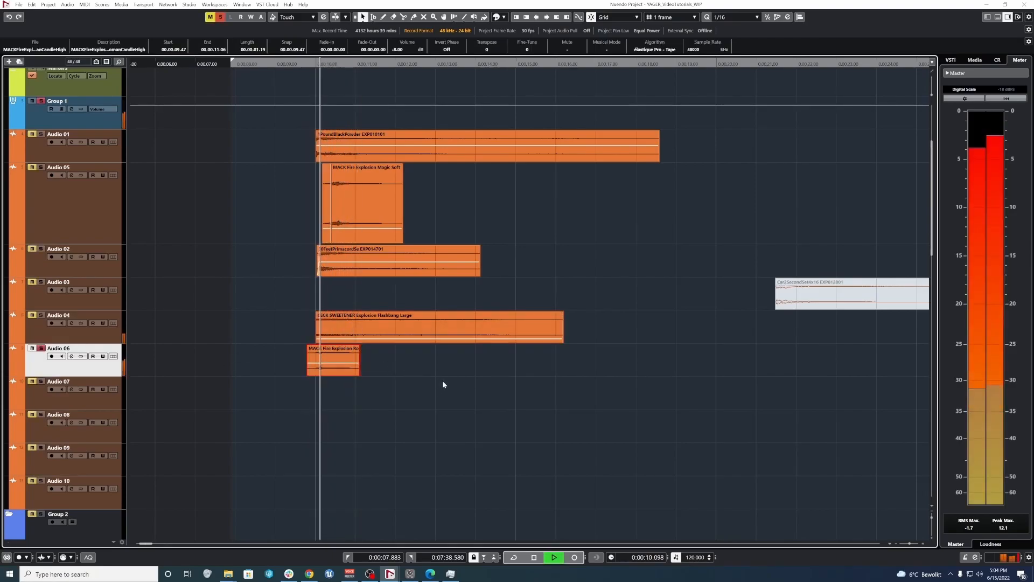
pyautogui.press('space')
pyautogui.scroll(4, 332, 369)
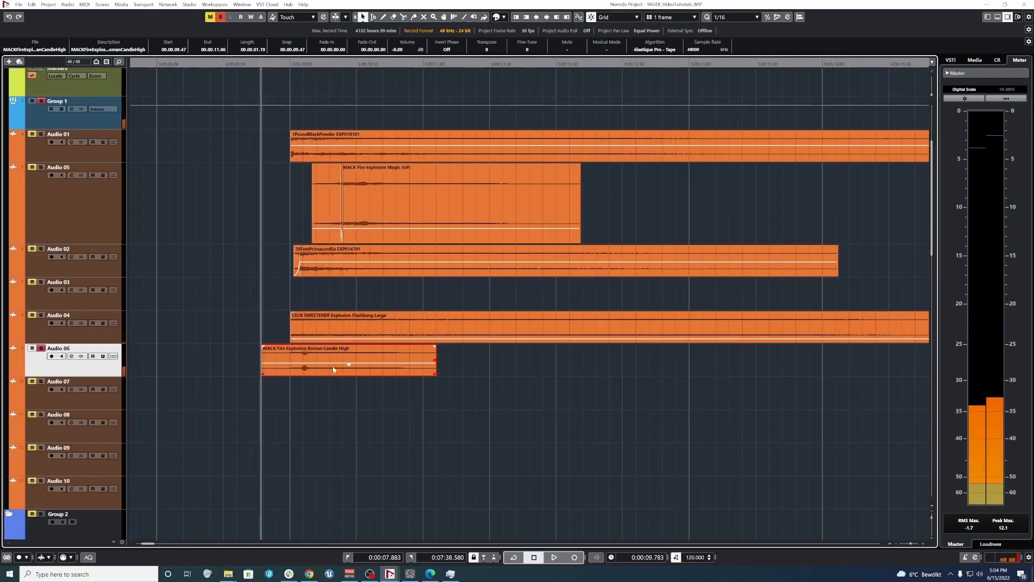
pyautogui.scroll(2, 319, 399)
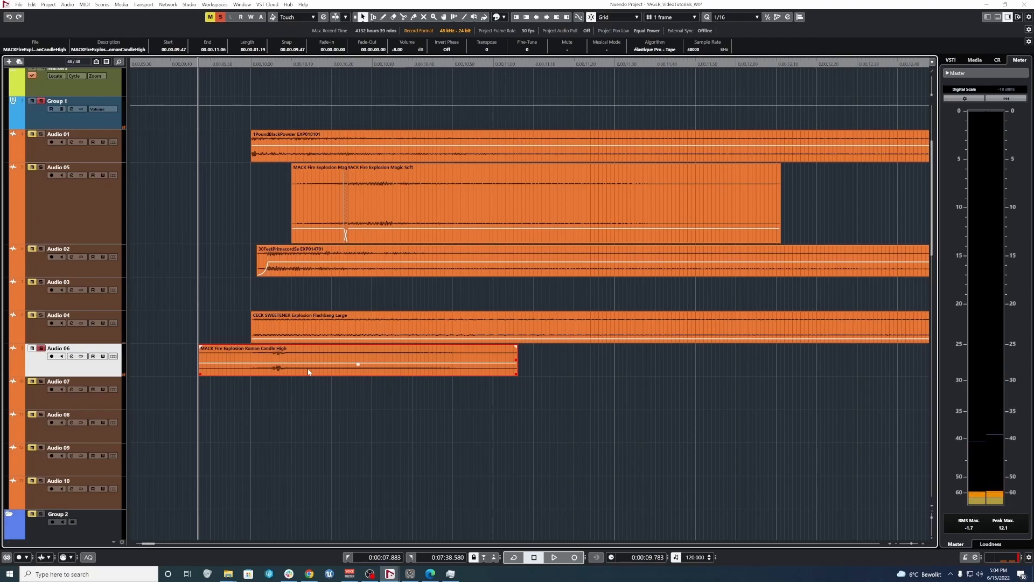
pyautogui.press('space')
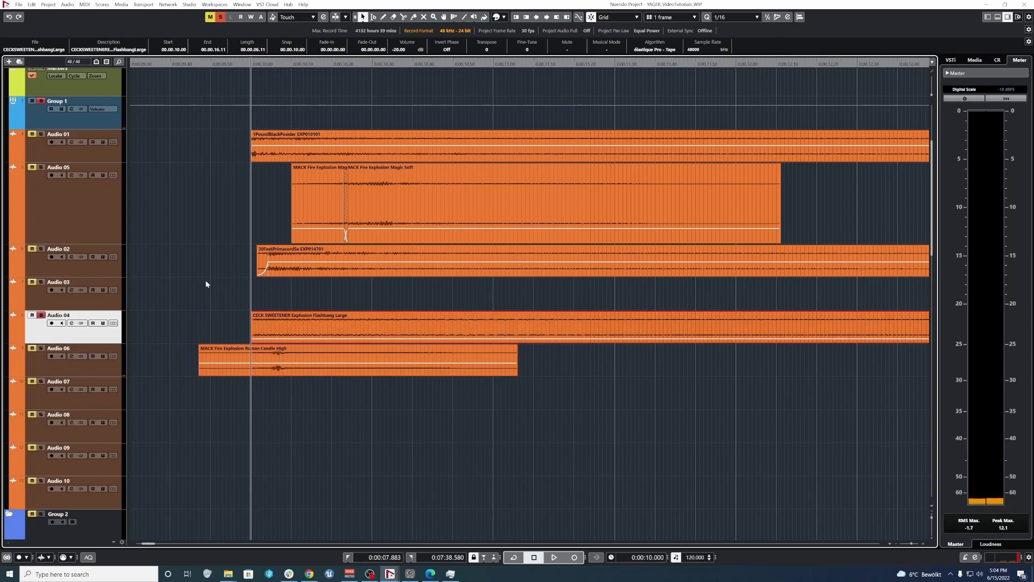
# Mute the CECK SWEETENER Explosion Flashbang Large clip and play the remaining layers together in solo
pyautogui.hotkey('ctrl', 'a')
pyautogui.press('space')
pyautogui.press('space')
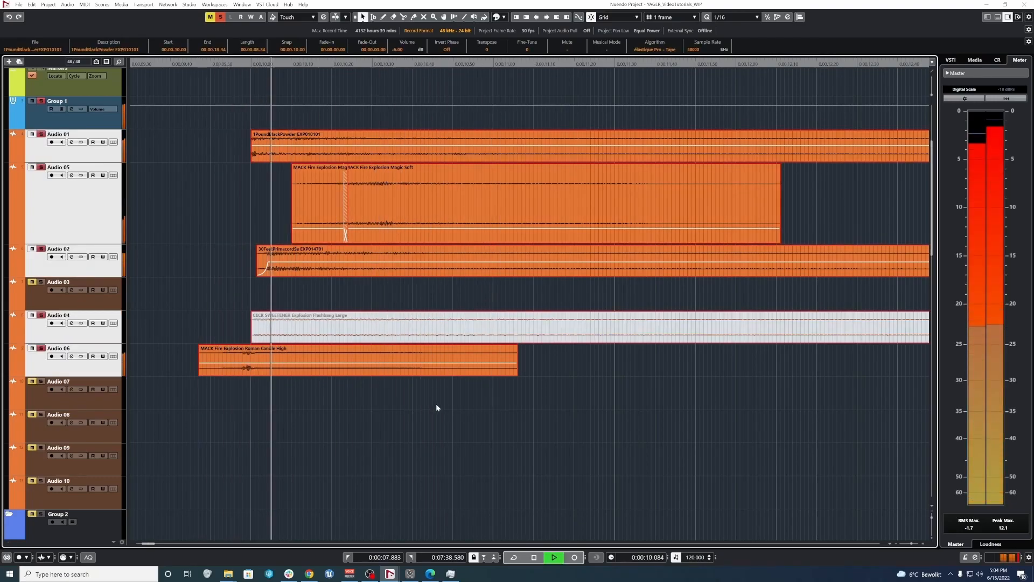
pyautogui.press('space')
pyautogui.click(322, 409)
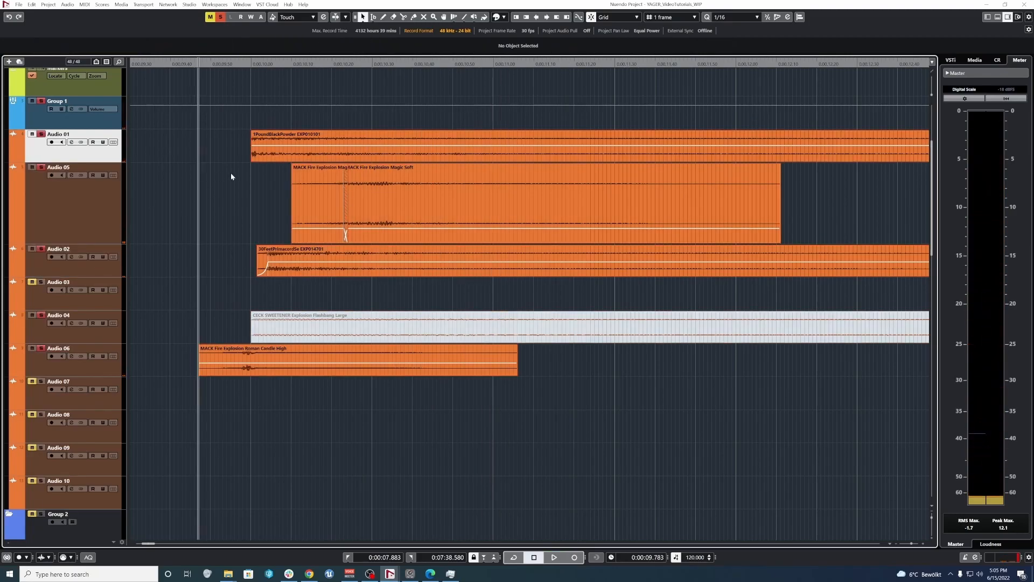
# Play the MACK Fire Explosion Roman Candle High clip in solo several times
pyautogui.click(252, 361)
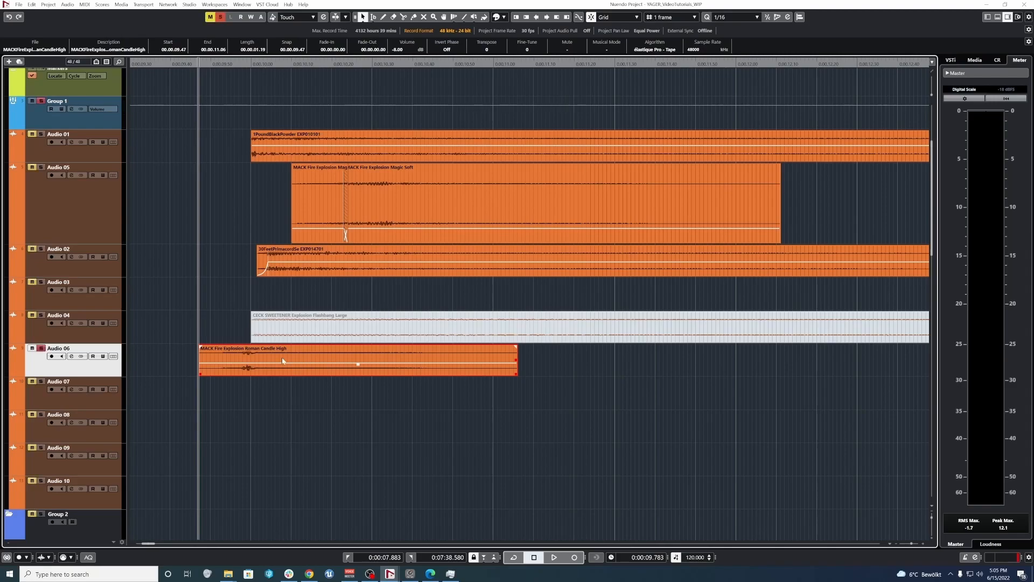
pyautogui.press('space')
pyautogui.press('space')
pyautogui.press('space')
pyautogui.press('space')
pyautogui.press('space')
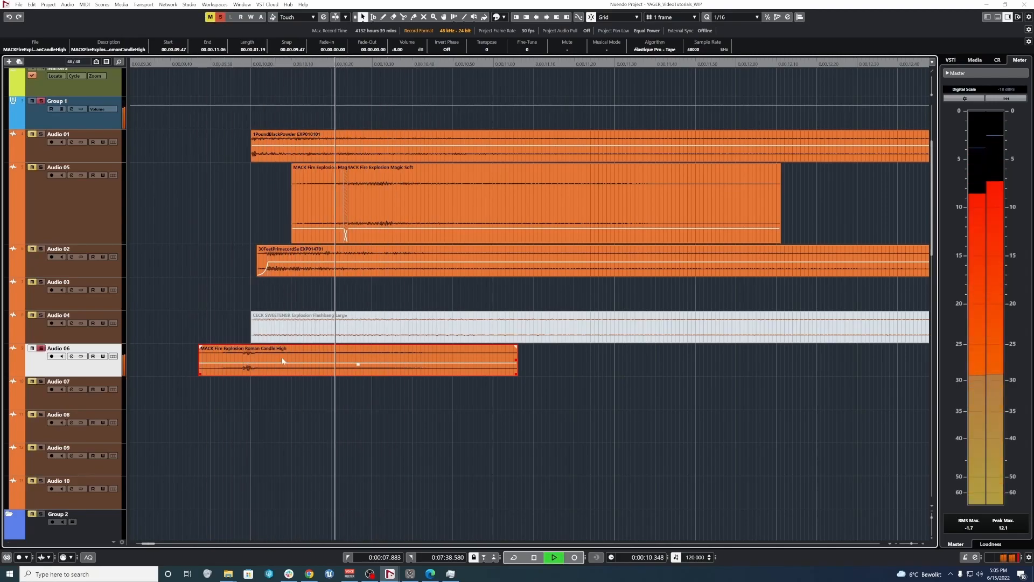
pyautogui.press('space')
# Play the 1PoundBlackPowder, Magic Soft and 30FeetPrimacordSe clips in solo without the Roman Candle layer
pyautogui.moveTo(215, 137); pyautogui.dragTo(551, 258)
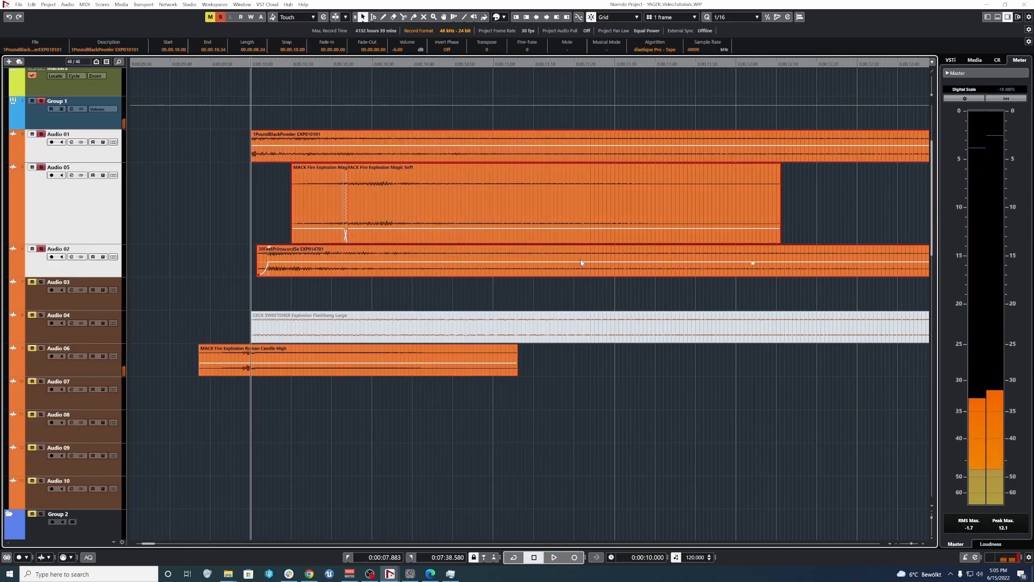
pyautogui.press('space')
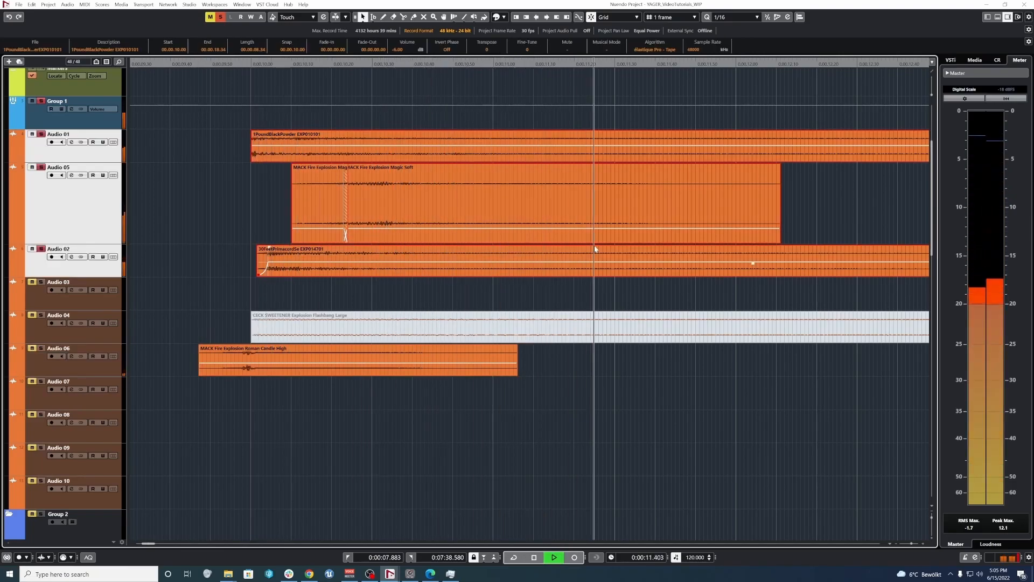
pyautogui.press('space')
pyautogui.click(835, 199)
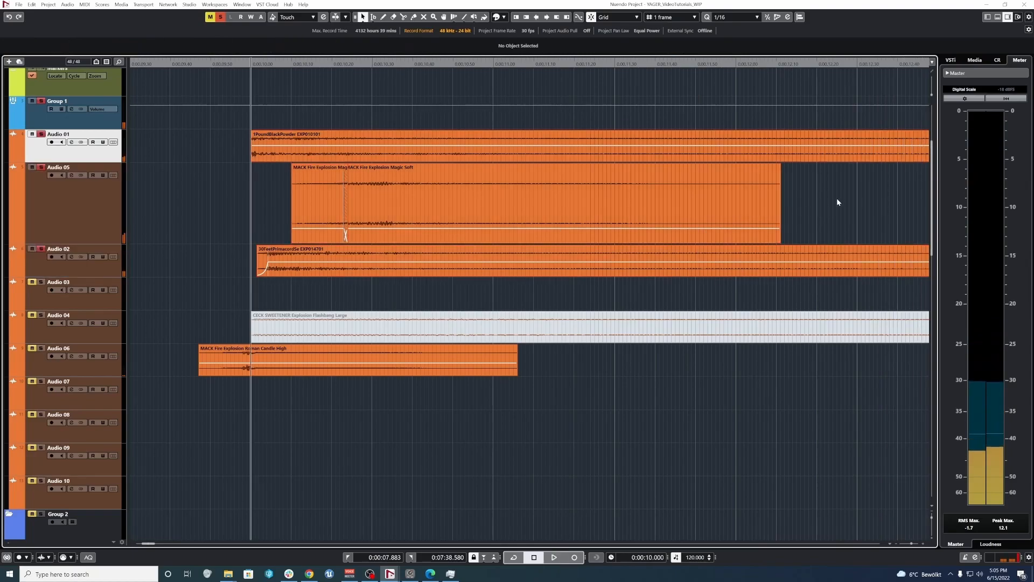
# Move the Audio 06 track with the Roman Candle clip directly below the Audio 02 track
pyautogui.scroll(-2, 836, 199)
pyautogui.scroll(-2, 837, 200)
pyautogui.hscroll(3, 746, 388)
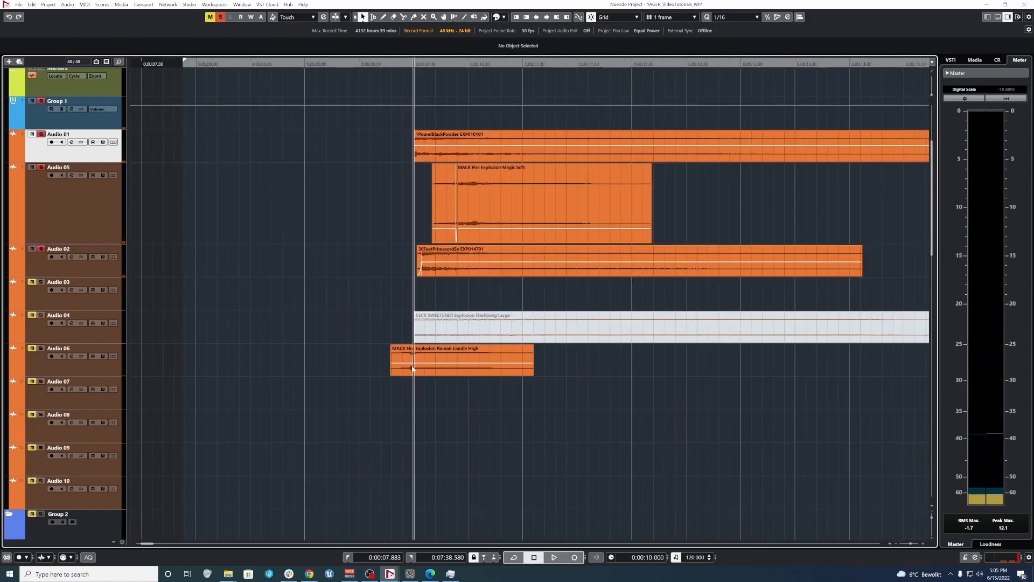
pyautogui.moveTo(370, 138); pyautogui.dragTo(563, 349)
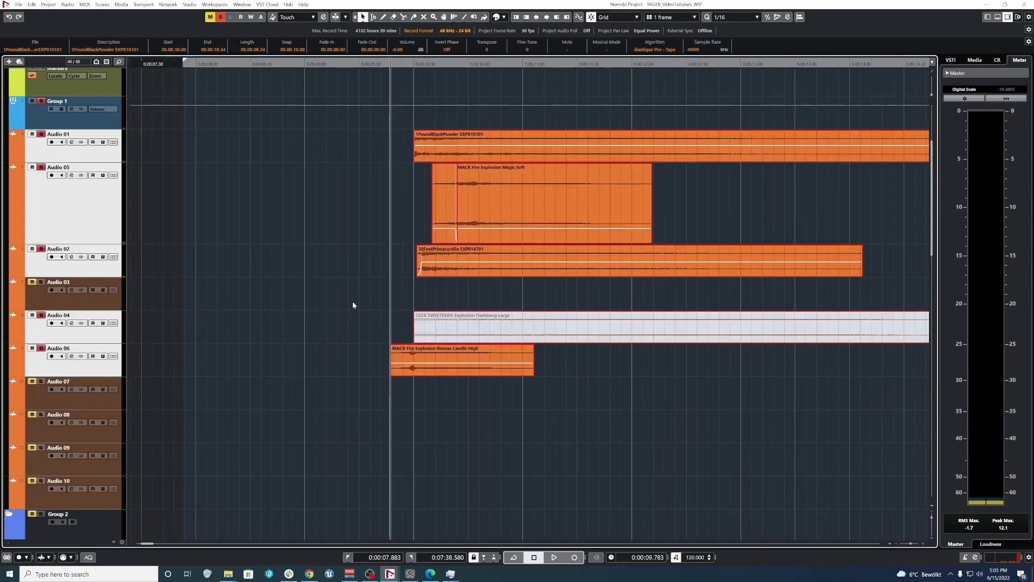
pyautogui.click(146, 359)
pyautogui.click(88, 348)
pyautogui.moveTo(85, 292); pyautogui.dragTo(86, 292)
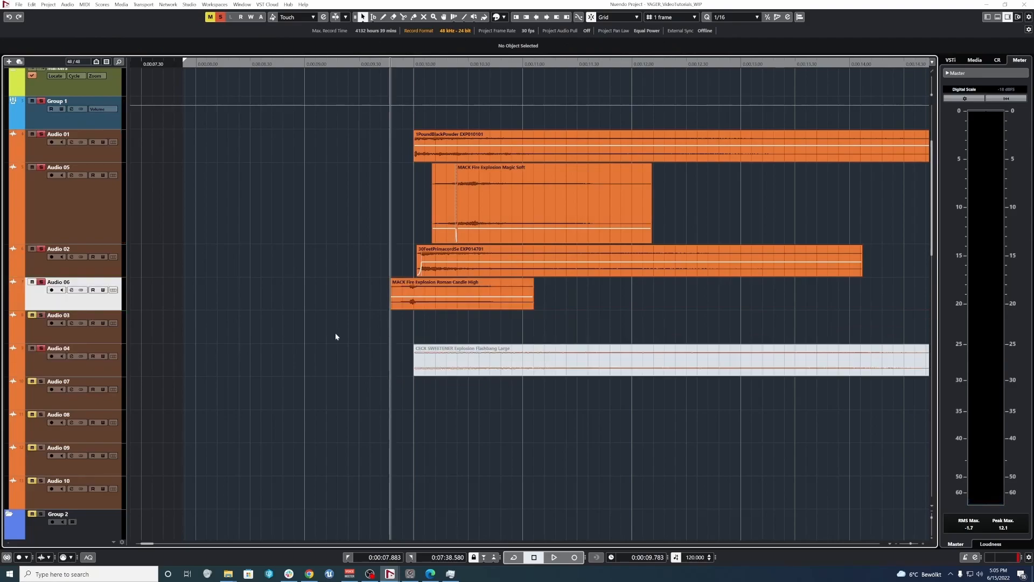
# Try a gain of 3 dB on the Roman Candle clip and play it in solo
pyautogui.click(477, 302)
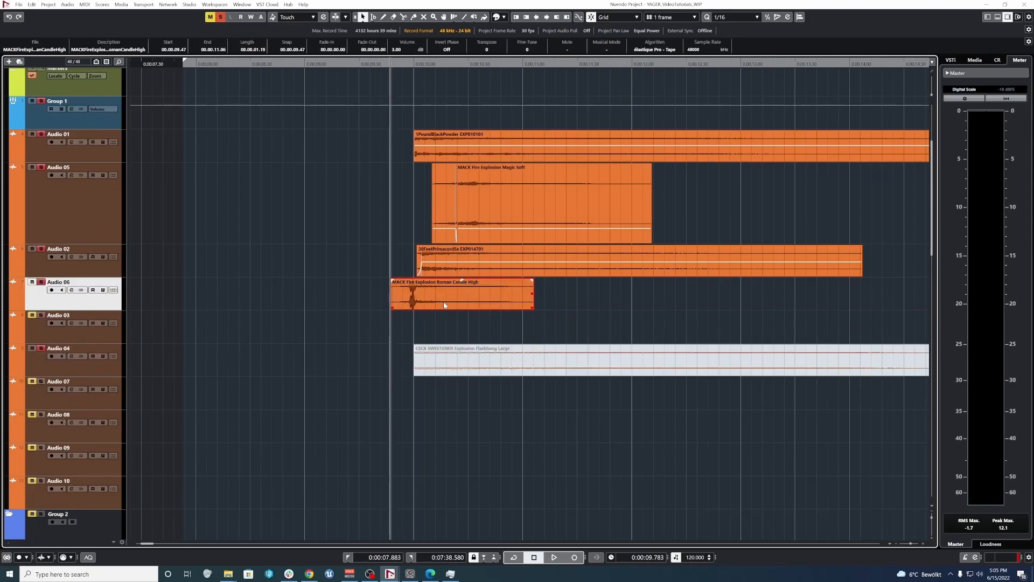
pyautogui.press('space')
pyautogui.press('space')
# Trim the Roman Candle clip's start to 00.00.09.57, just before its peak, and set its gain to -8 dB
pyautogui.scroll(3, 398, 221)
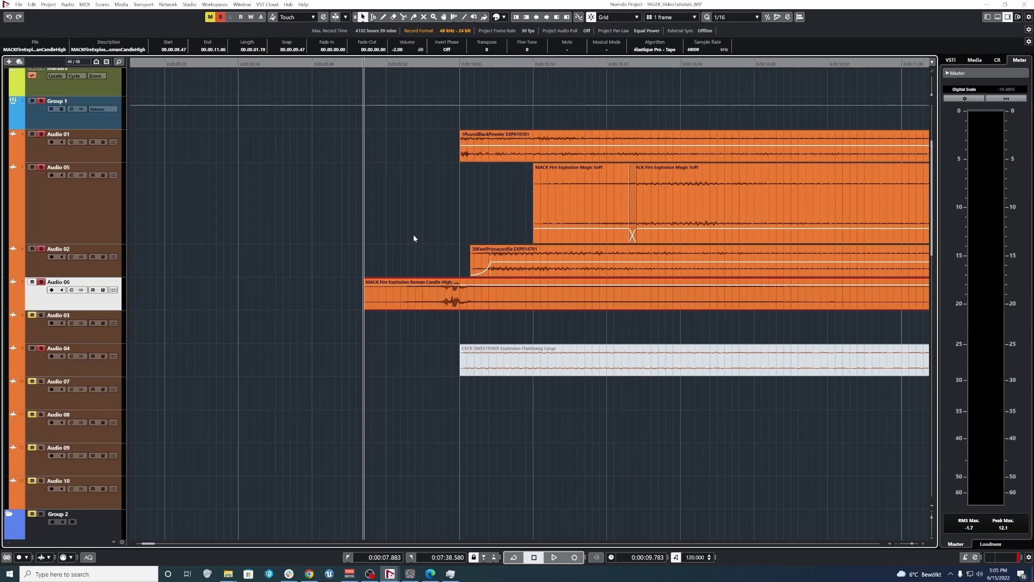
pyautogui.click(413, 142)
pyautogui.moveTo(413, 142); pyautogui.dragTo(535, 273)
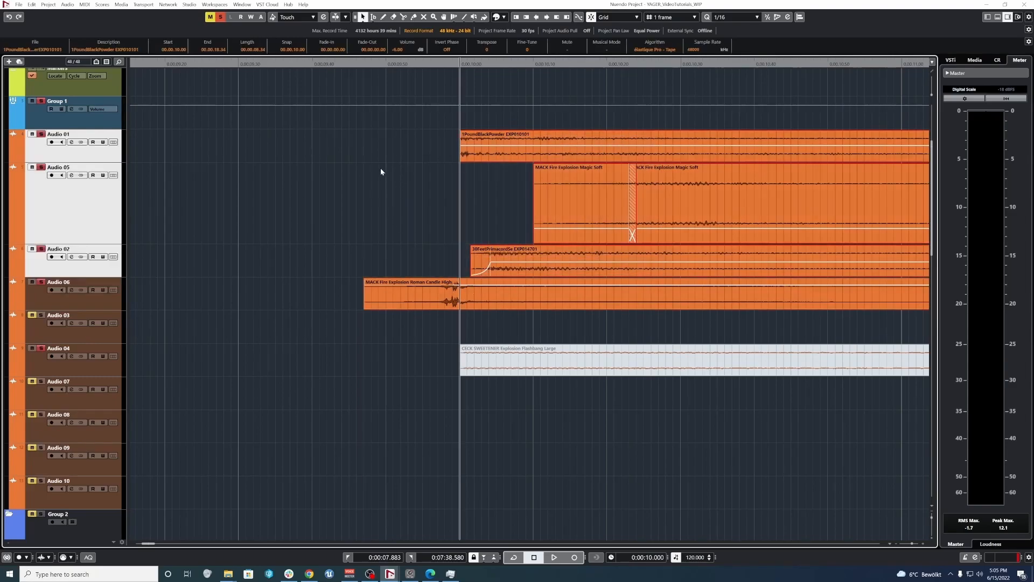
pyautogui.moveTo(427, 145); pyautogui.dragTo(439, 301)
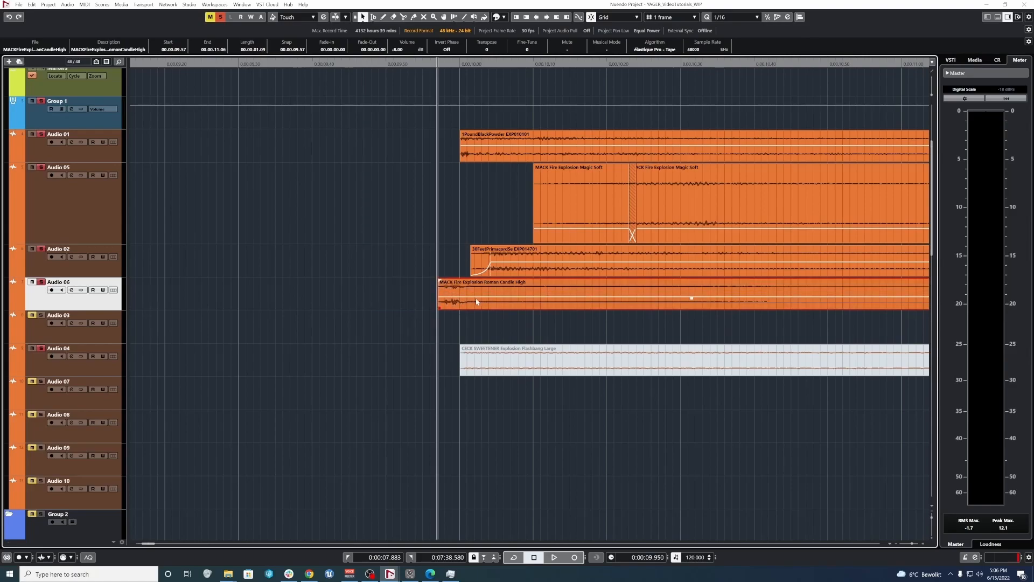
# Play the 1PoundBlackPowder, Magic Soft, 30FeetPrimacordSe and Roman Candle clips together in solo twice
pyautogui.moveTo(392, 143); pyautogui.dragTo(627, 316)
pyautogui.press('space')
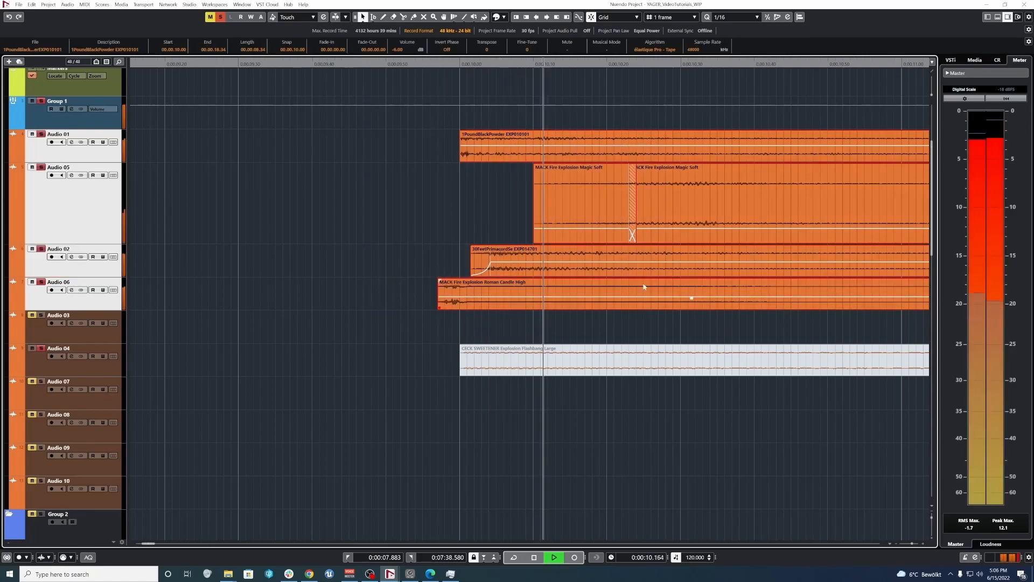
pyautogui.keyDown('ctrl'); pyautogui.scroll(-8, 489, 458); pyautogui.keyUp('ctrl')
pyautogui.press('space')
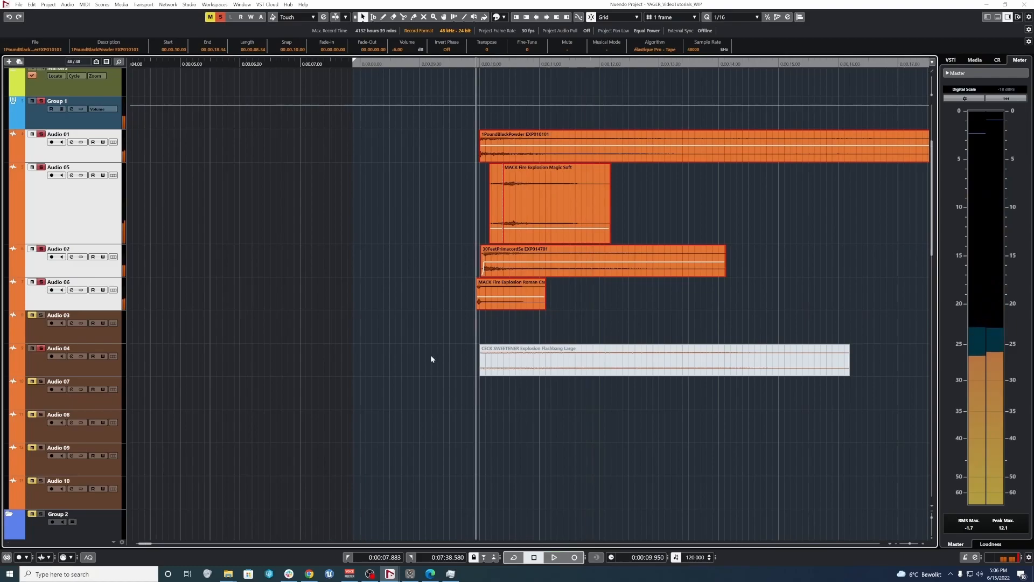
pyautogui.moveTo(430, 148); pyautogui.dragTo(671, 297)
pyautogui.press('space')
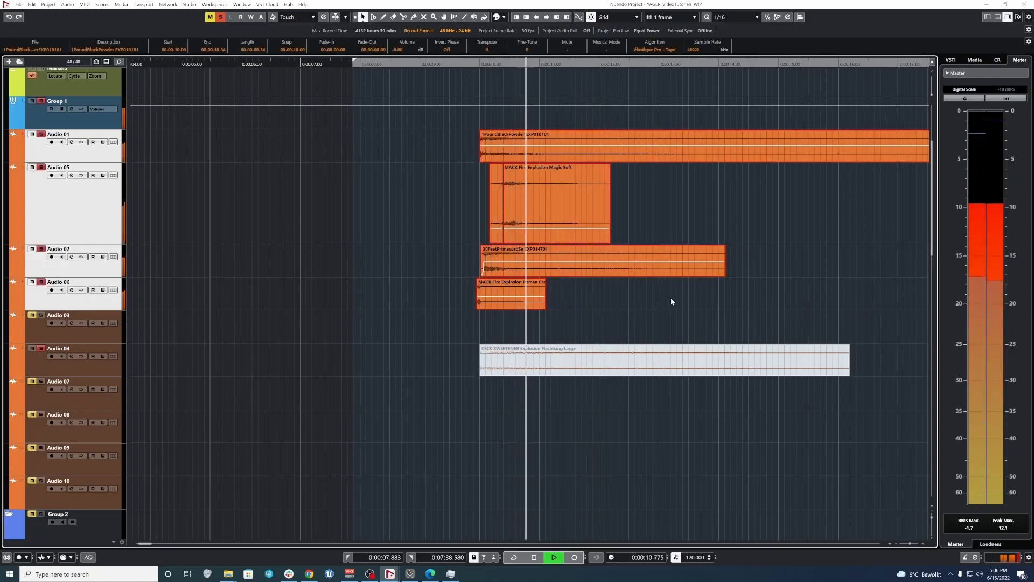
pyautogui.press('space')
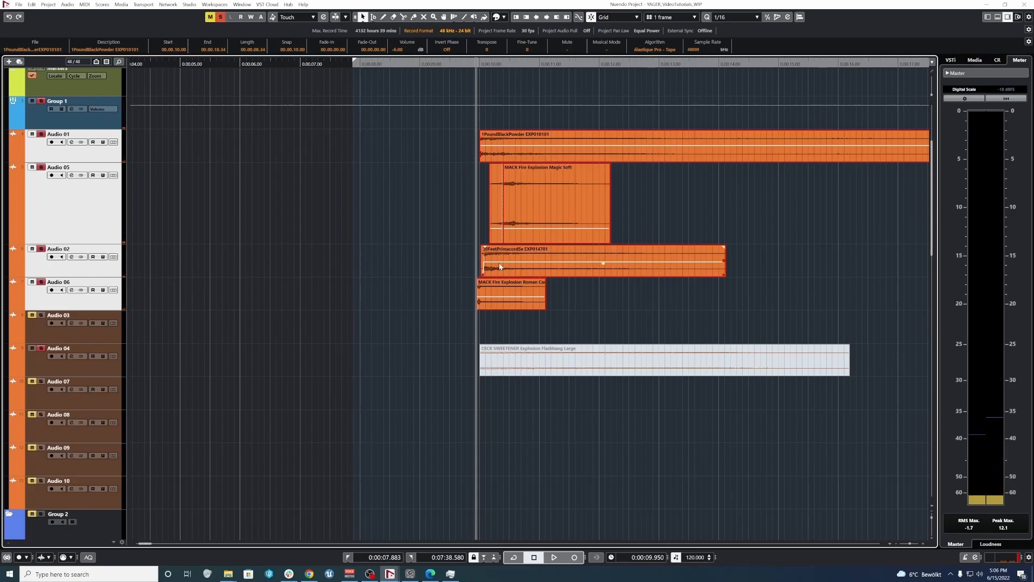
# Compare the upper three explosion layers with the full four-layer stack by playing each selection in solo
pyautogui.click(462, 291)
pyautogui.click(519, 294)
pyautogui.moveTo(455, 140); pyautogui.dragTo(639, 286)
pyautogui.press('space')
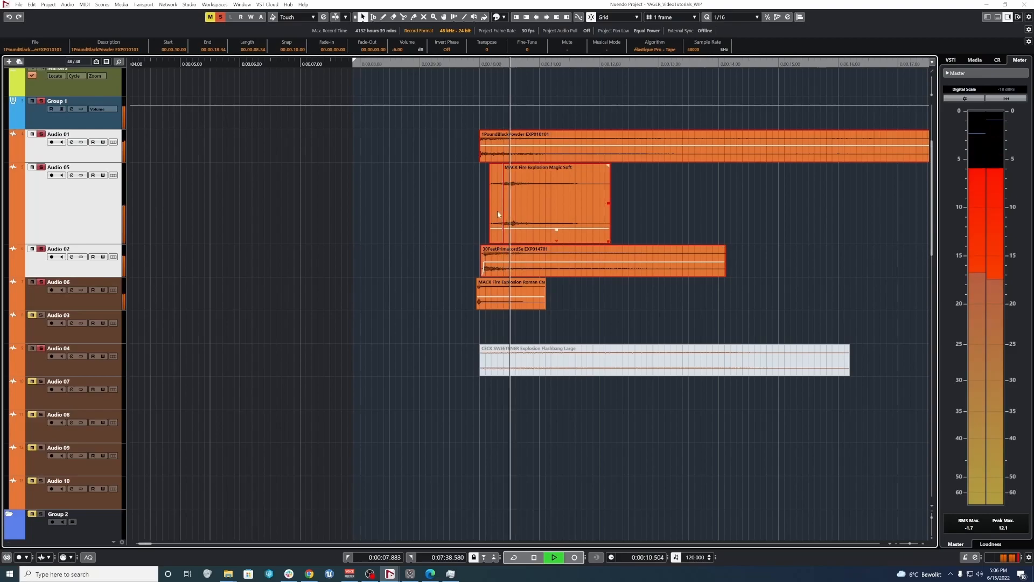
pyautogui.press('space')
pyautogui.press('space')
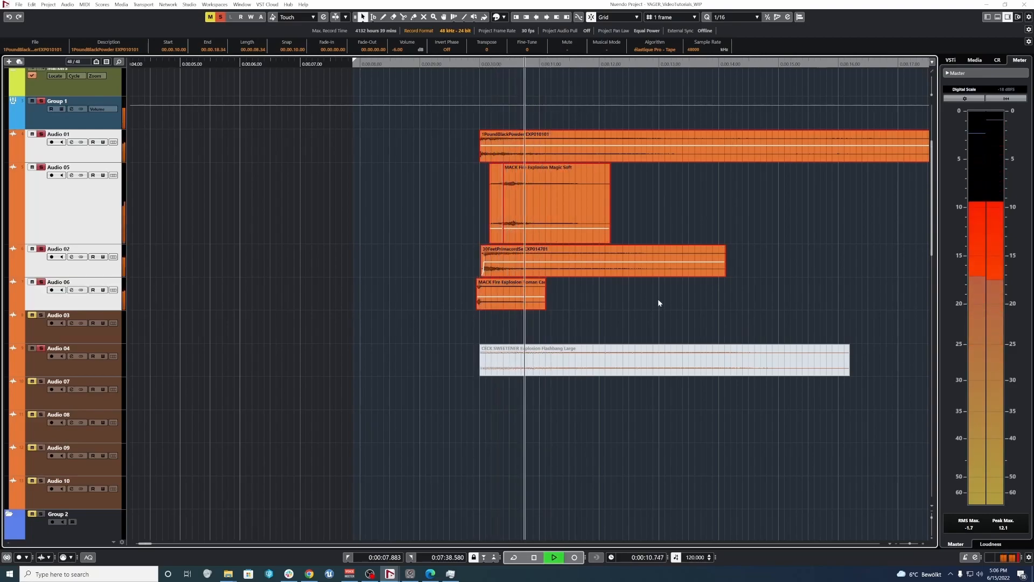
pyautogui.press('space')
pyautogui.hotkey('ctrl', 'shift', 'a')
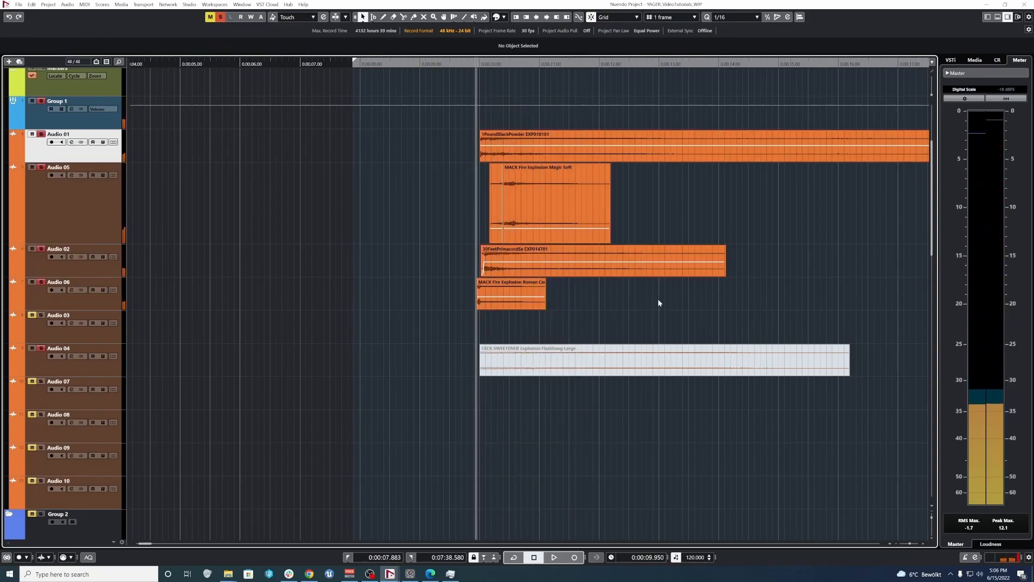
pyautogui.click(543, 291)
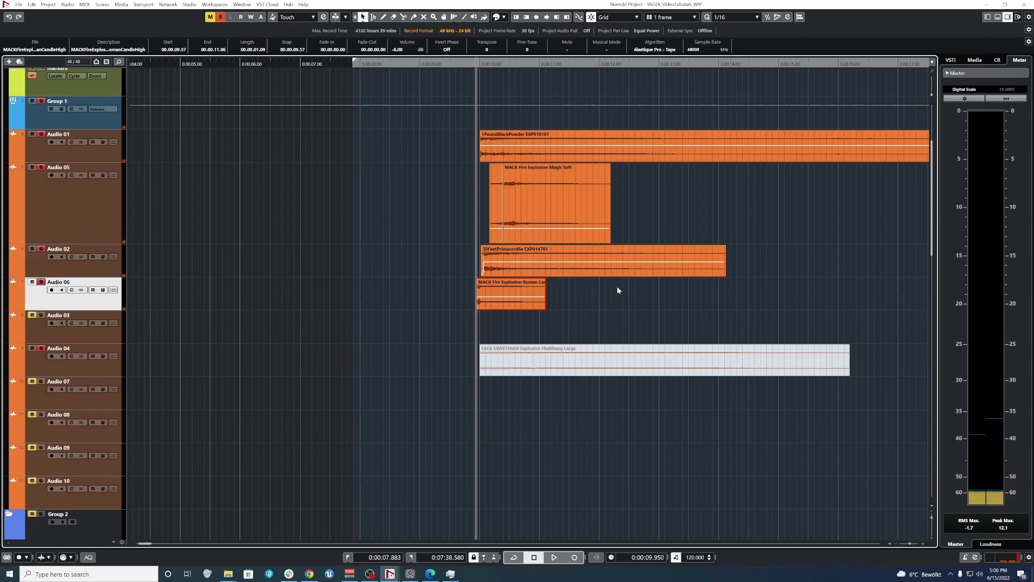
pyautogui.click(588, 279)
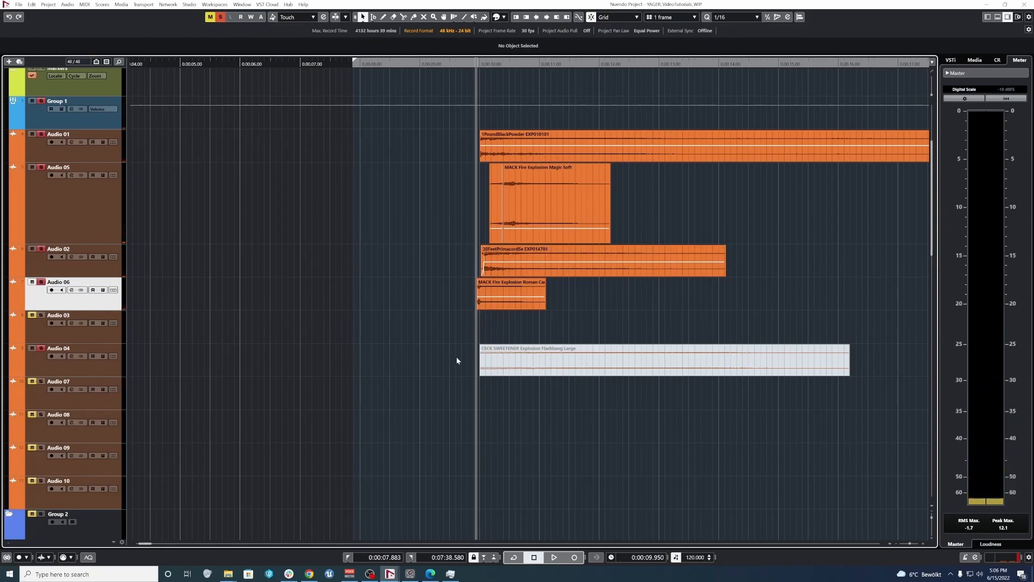
# Unmute the CECK SWEETENER Explosion Flashbang Large clip and move its Audio 04 track directly below Audio 06
pyautogui.click(531, 363)
pyautogui.hotkey('shift', 'm')
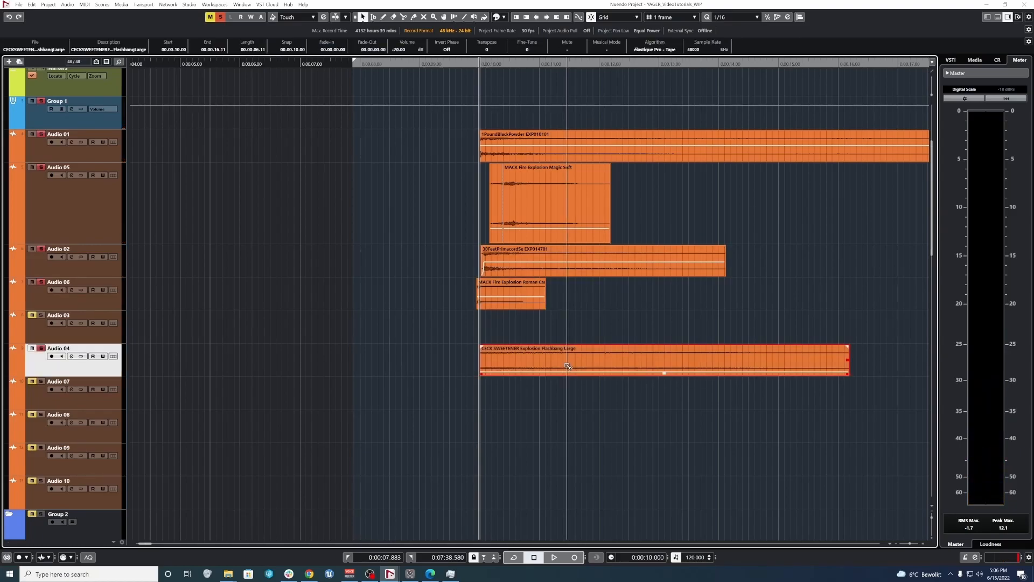
pyautogui.moveTo(104, 321); pyautogui.dragTo(105, 319)
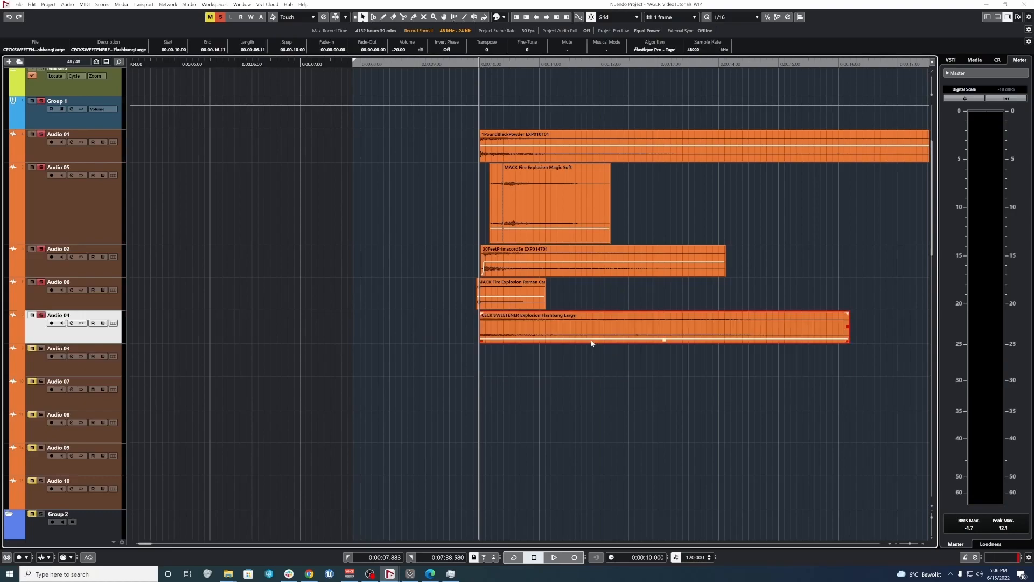
# Play the Flashbang Large clip in solo, followed by all five explosion layers together
pyautogui.press('space')
pyautogui.press('space')
pyautogui.moveTo(447, 150); pyautogui.dragTo(659, 320)
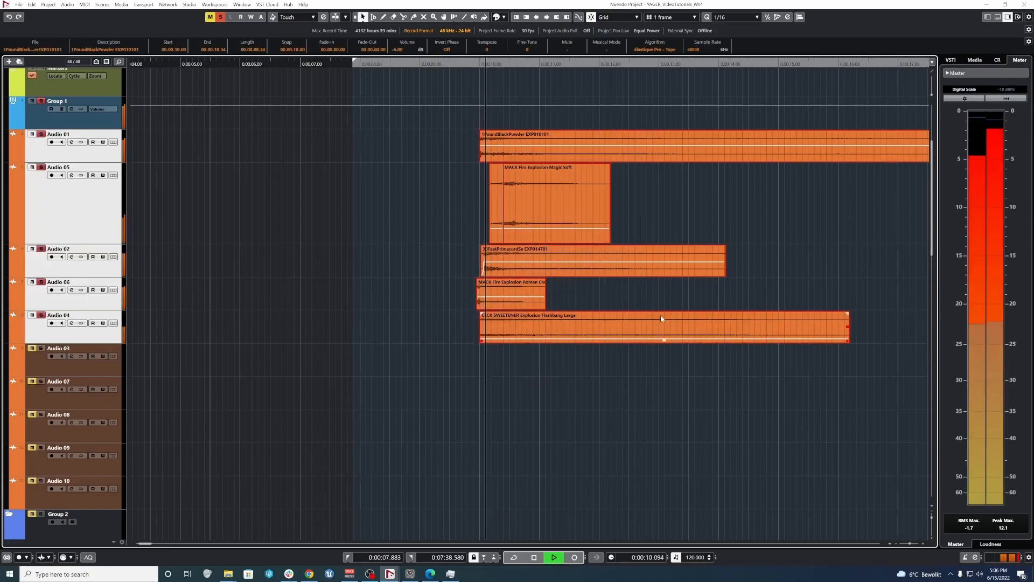
pyautogui.click(596, 328)
# Open the MixConsole, shift its window to examine the tracks' inserts and faders, and close it
pyautogui.press('F3')
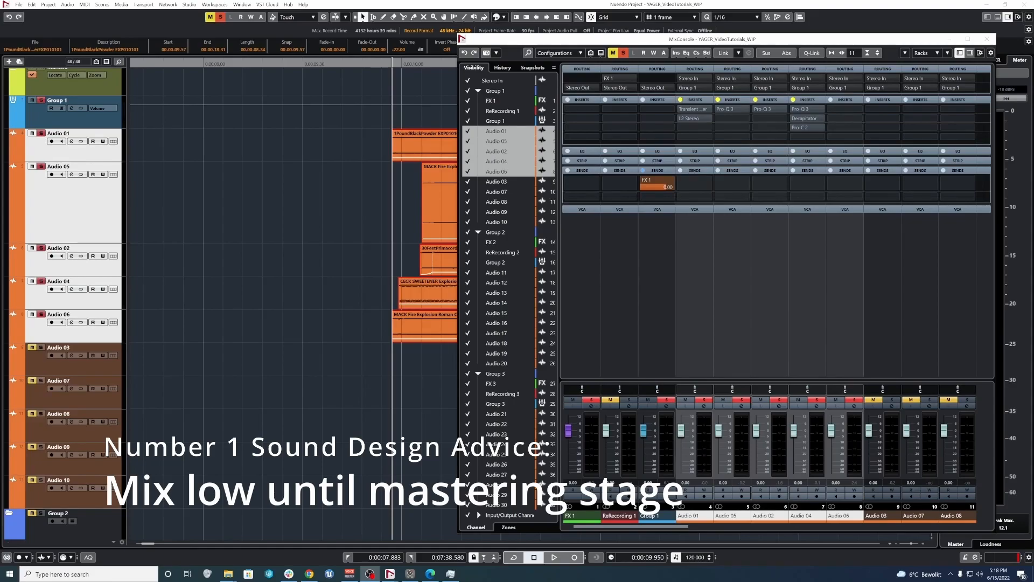
pyautogui.moveTo(895, 40); pyautogui.dragTo(819, 43)
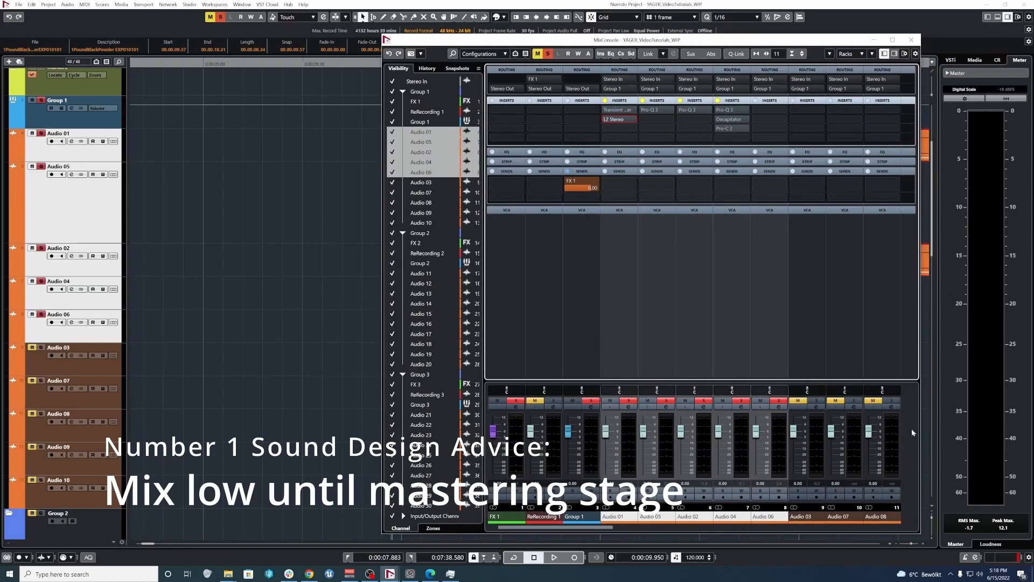
pyautogui.press('F3')
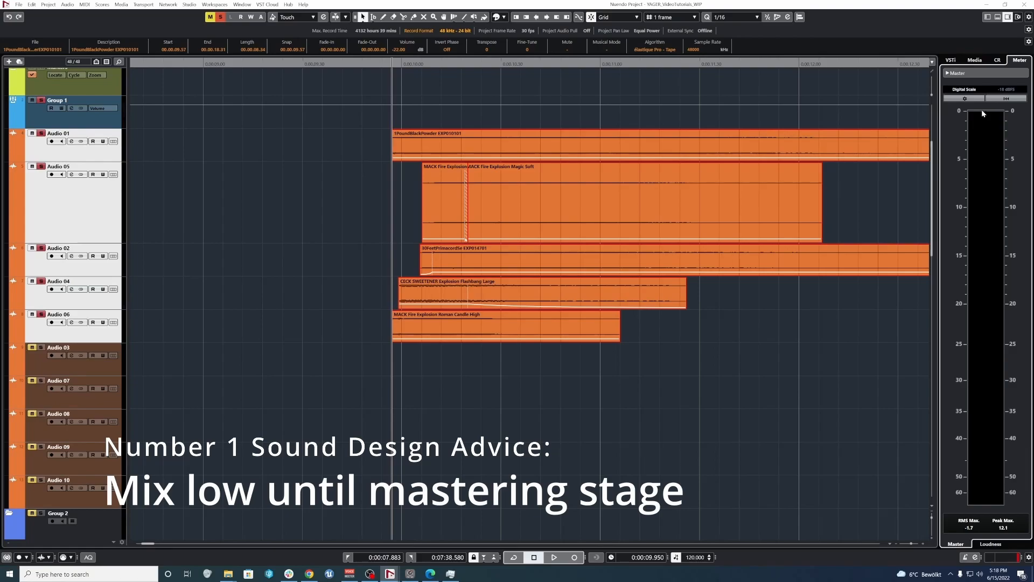
# Play the layered explosion with the MixConsole open and reposition its window so all channel inserts and faders fit on screen
pyautogui.moveTo(348, 137); pyautogui.dragTo(608, 299)
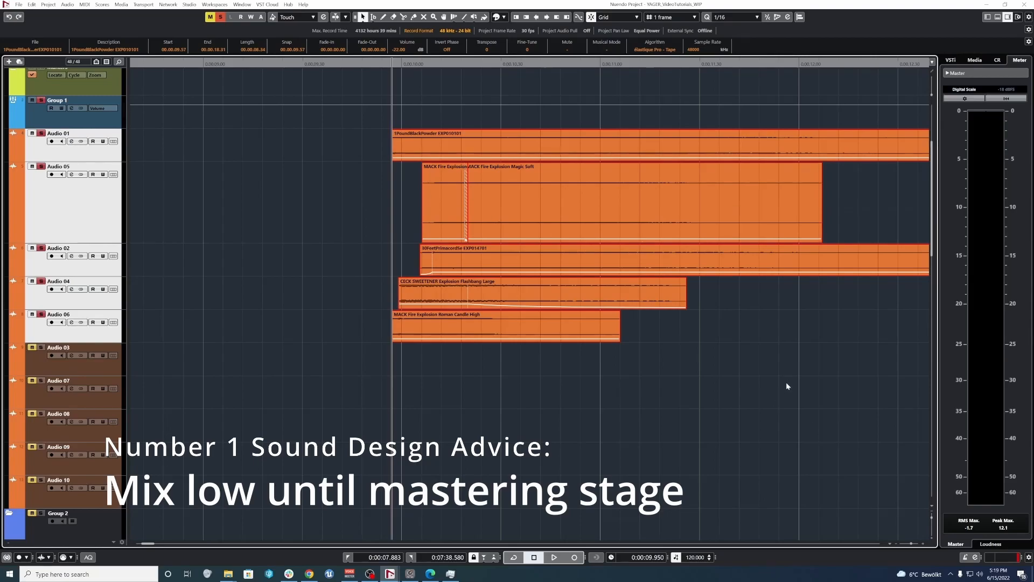
pyautogui.press('F3')
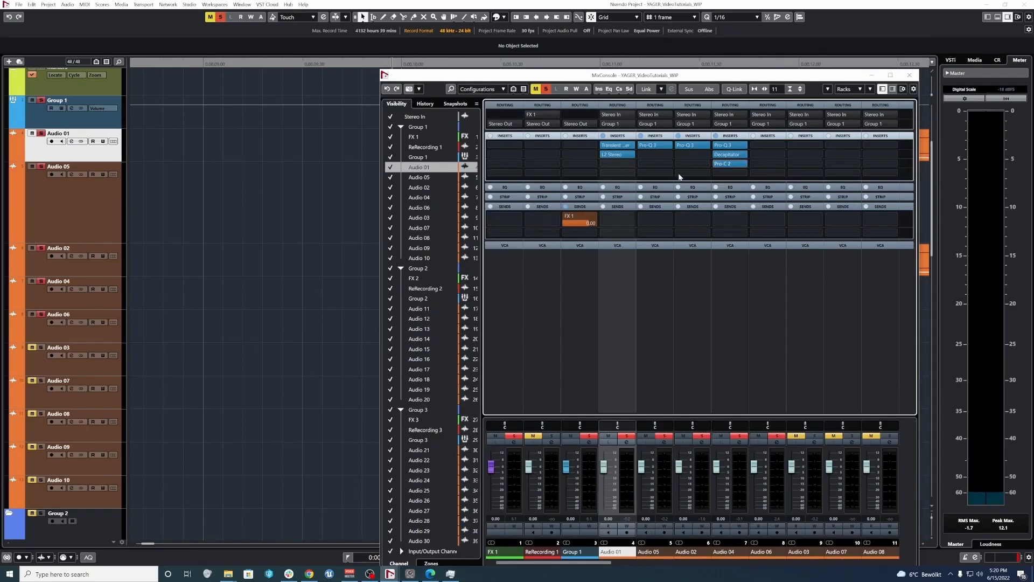
pyautogui.press('space')
pyautogui.moveTo(663, 75)
pyautogui.mouseDown()
pyautogui.moveTo(668, 105)
pyautogui.moveTo(649, 81)
pyautogui.moveTo(670, 68)
pyautogui.mouseUp()
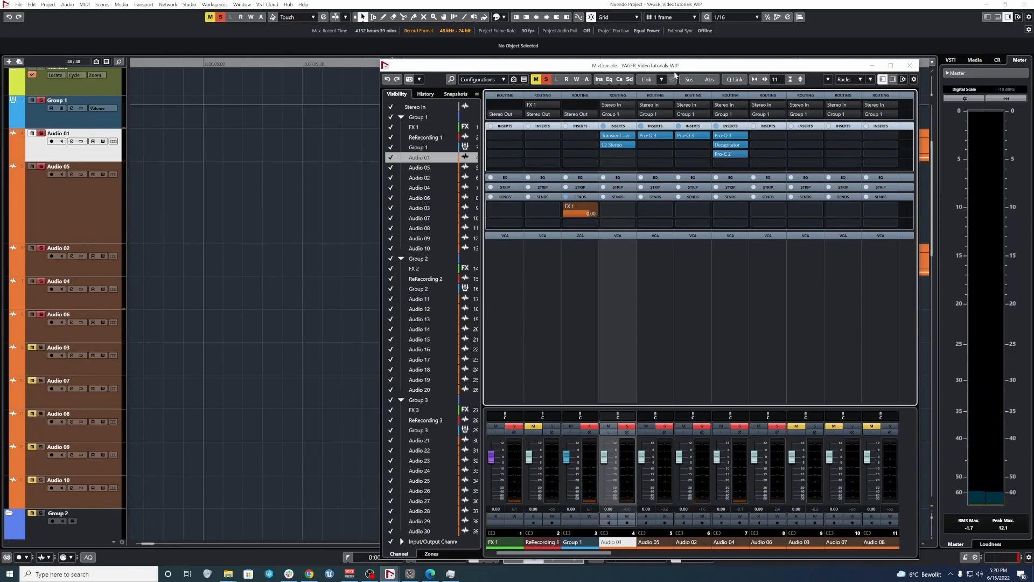
pyautogui.moveTo(677, 69); pyautogui.dragTo(647, 61)
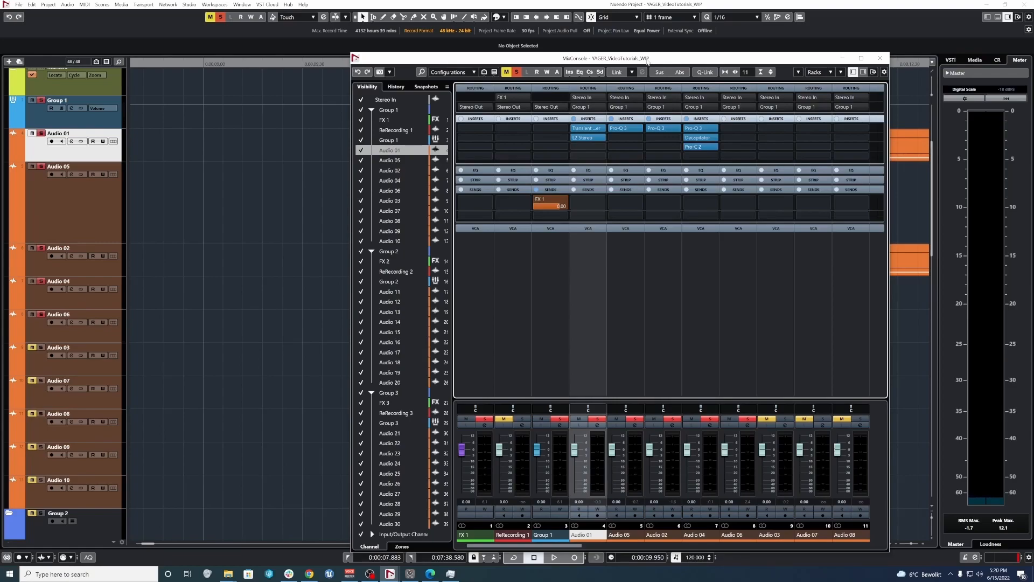
pyautogui.moveTo(647, 61); pyautogui.dragTo(658, 52)
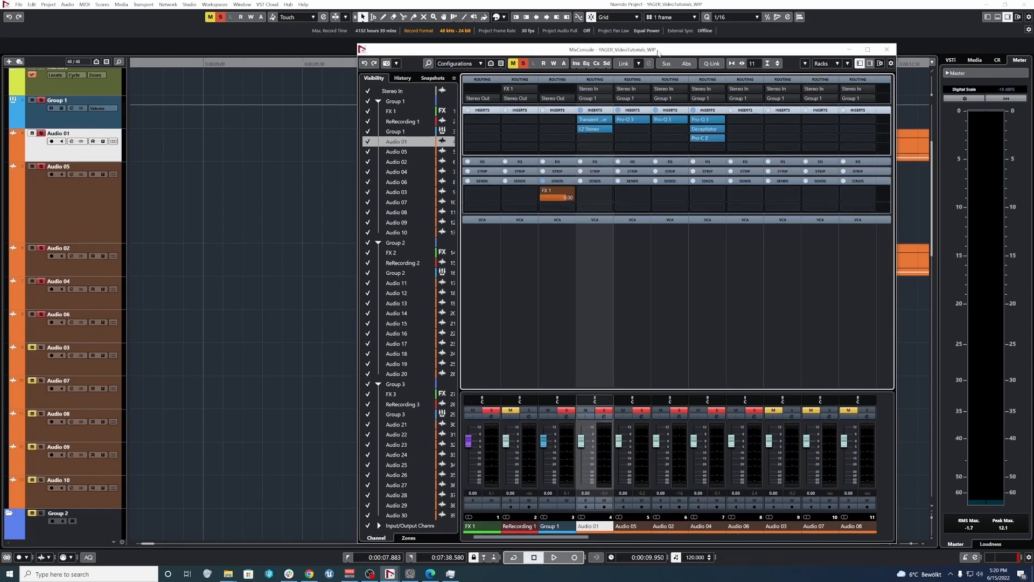